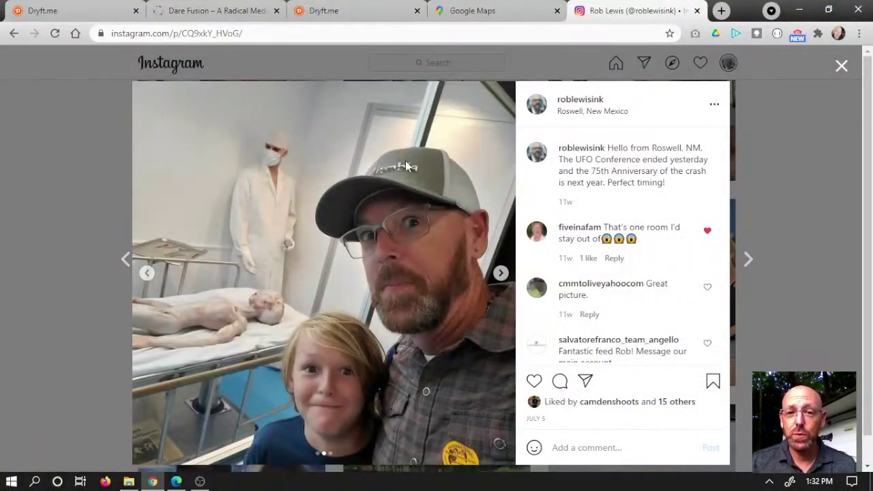
Step: Return the Roswell Instagram post to its first photo of the family with alien statues
scroll(405, 166, "down", 1)
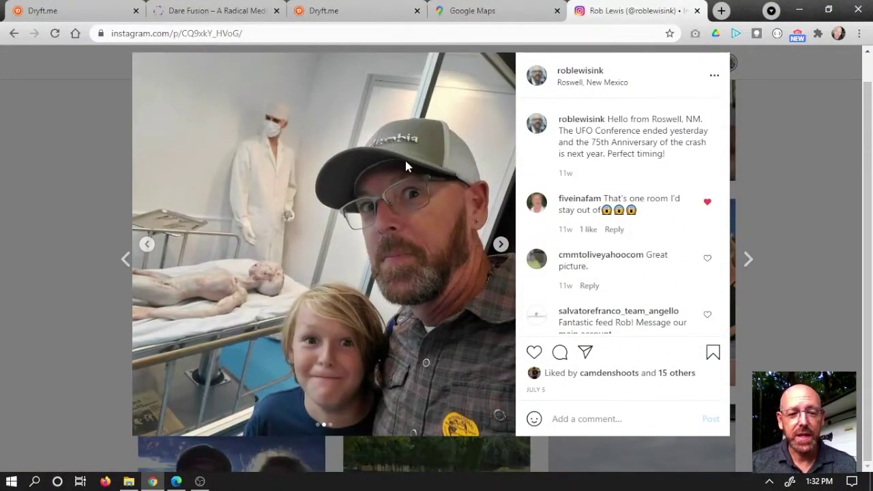
scroll(405, 166, "up", 1)
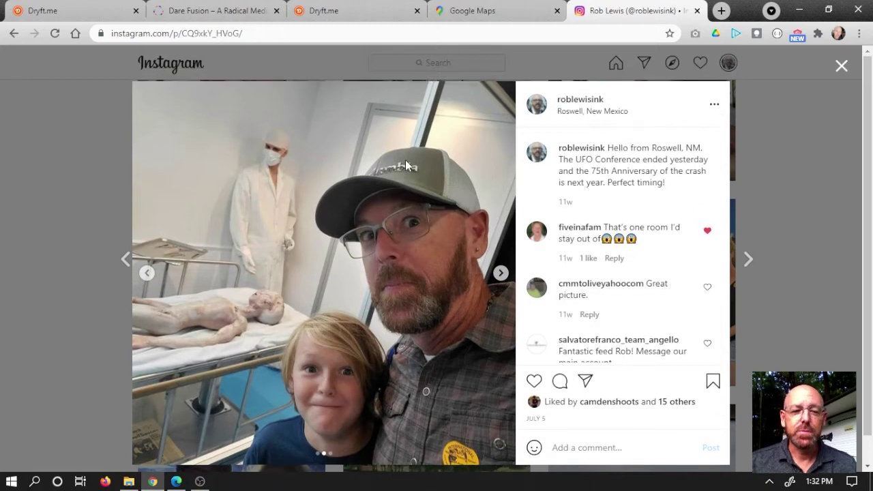
left_click(147, 273)
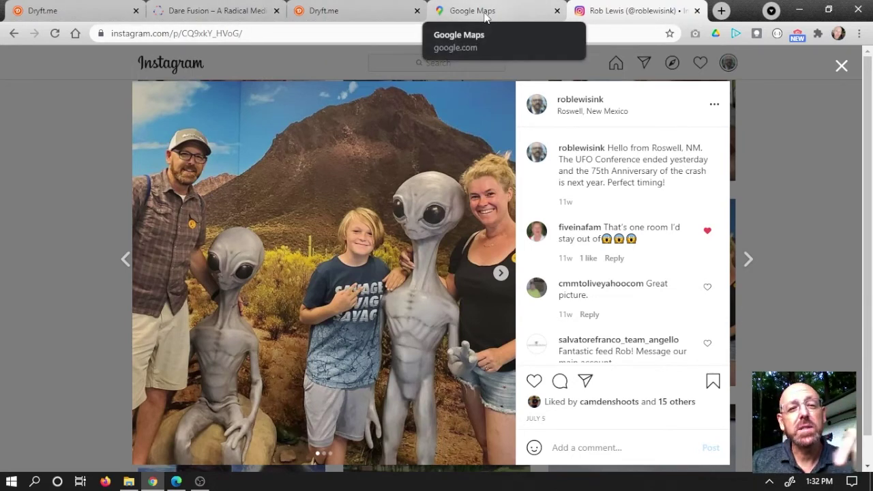
Step: In Google Maps, pan, rotate and zoom out the 3-D satellite view to show the Pascagoula River and bridge
left_click(484, 16)
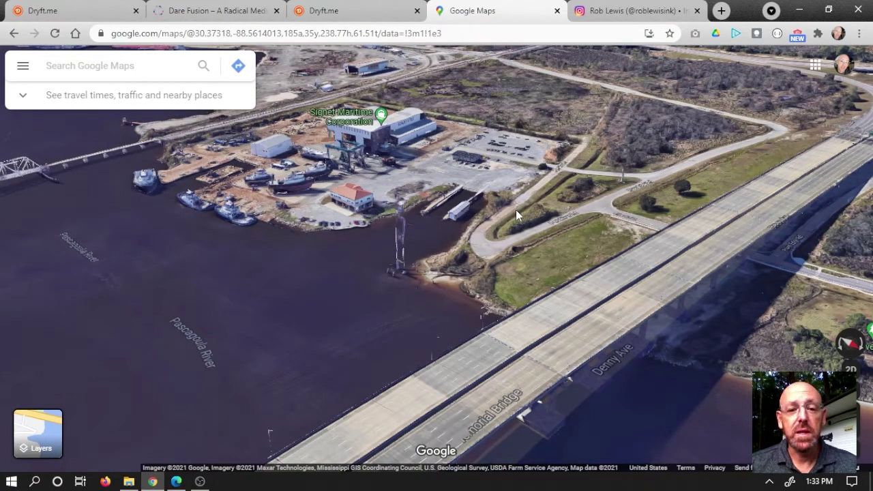
left_click_drag(507, 215, 481, 249)
scroll(470, 247, "up", 1)
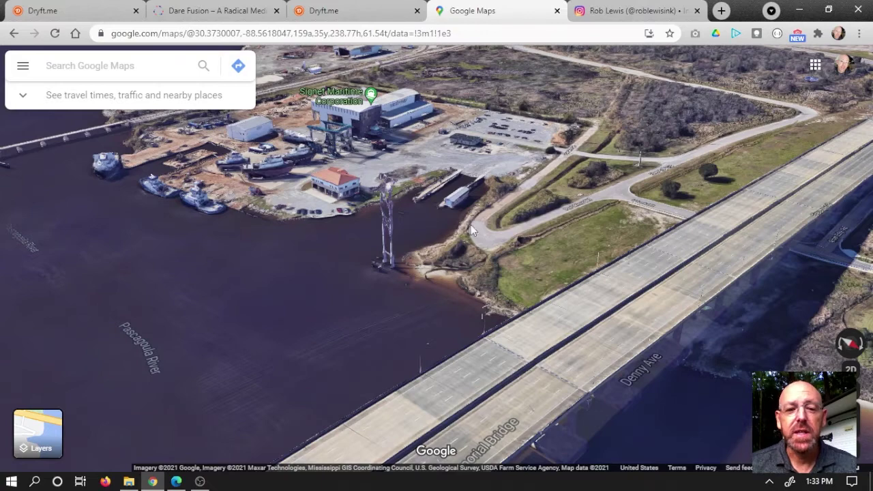
left_click_drag(476, 232, 446, 251)
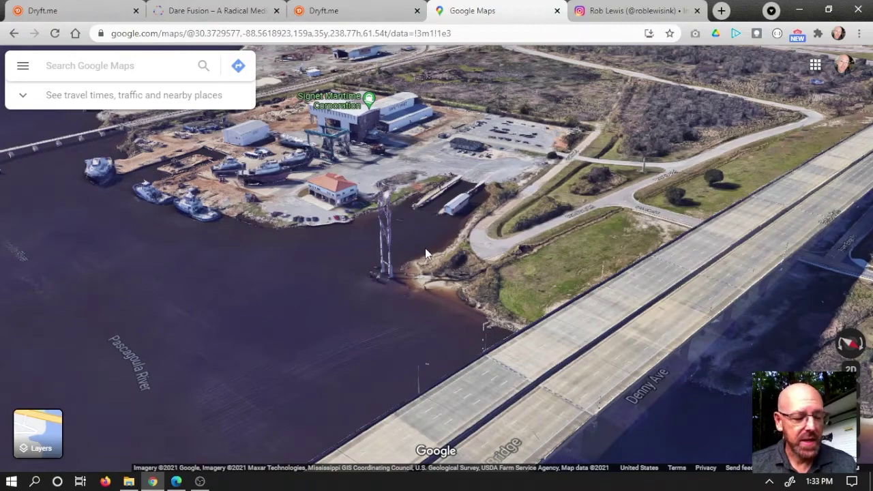
left_click_drag(425, 254, 694, 330)
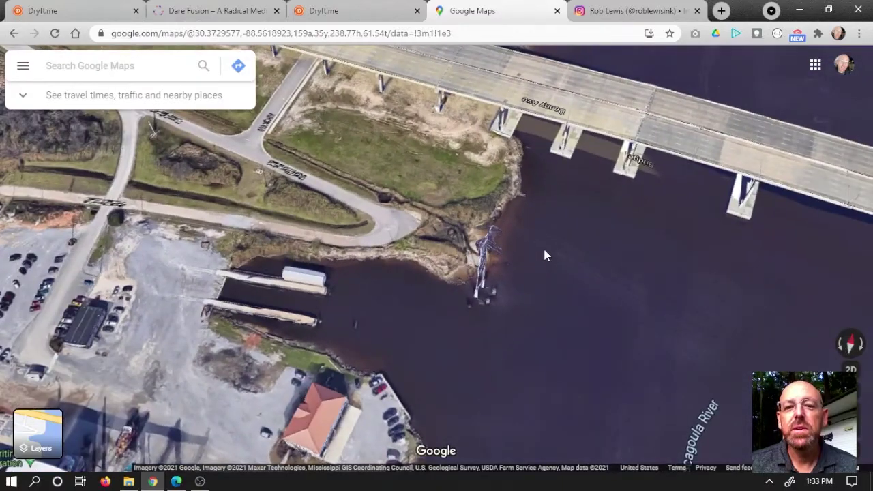
scroll(545, 255, "down", 2)
scroll(546, 276, "down", 5)
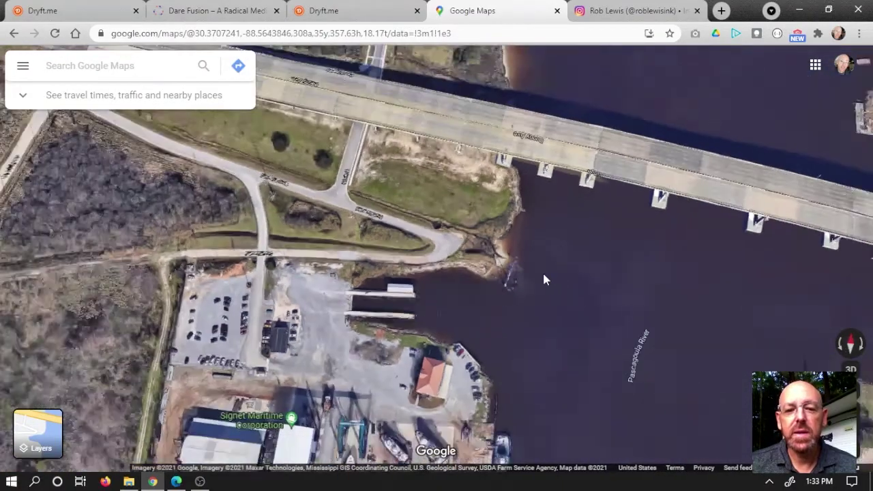
scroll(560, 273, "down", 5)
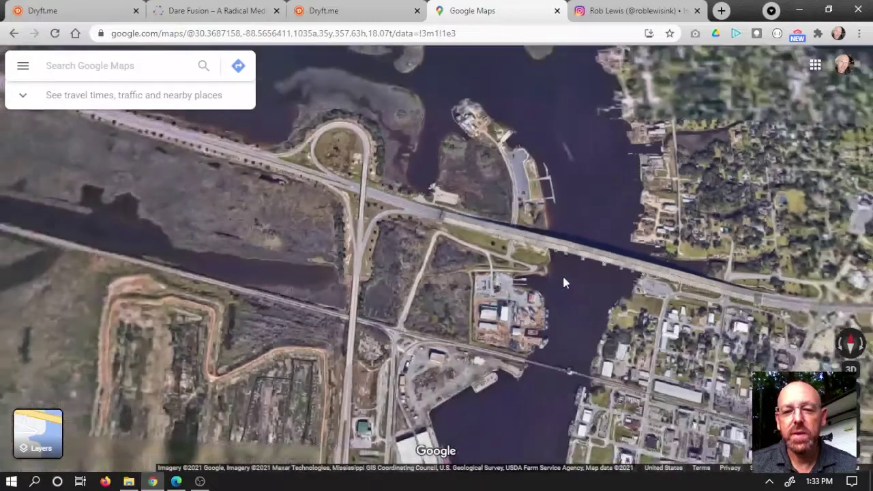
left_click_drag(568, 279, 561, 196)
scroll(533, 199, "down", 5)
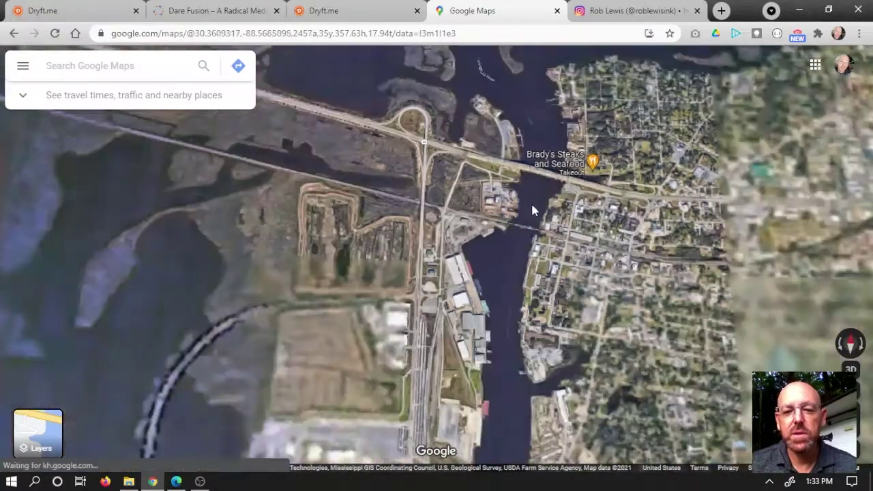
scroll(525, 235, "down", 5)
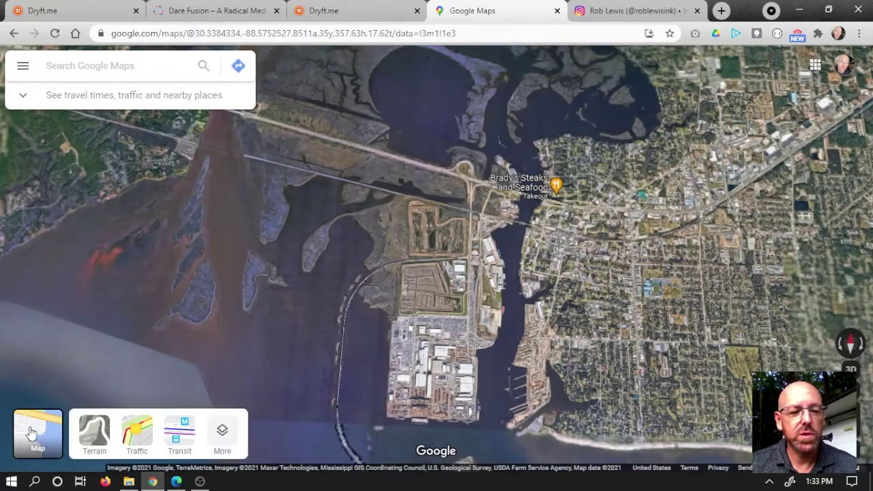
Step: Switch Google Maps to plain Map view, zoom in, then close the Maps tab
left_click(34, 431)
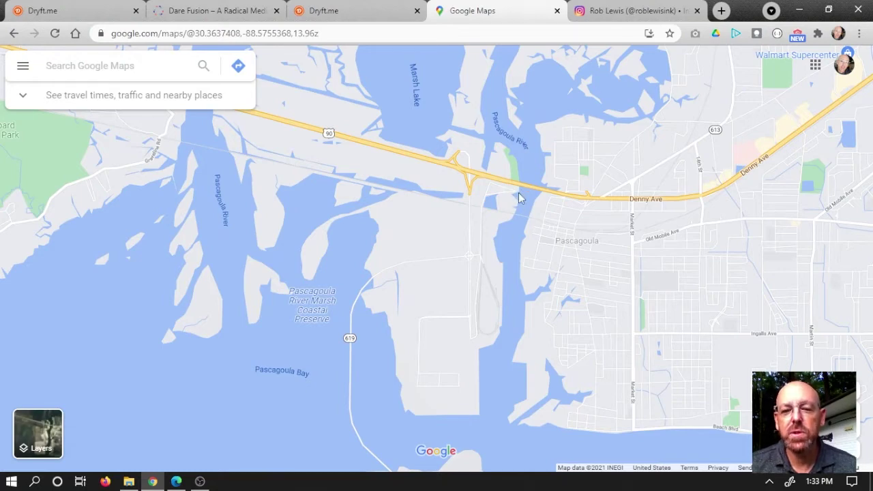
scroll(517, 182, "up", 3)
scroll(518, 185, "up", 4)
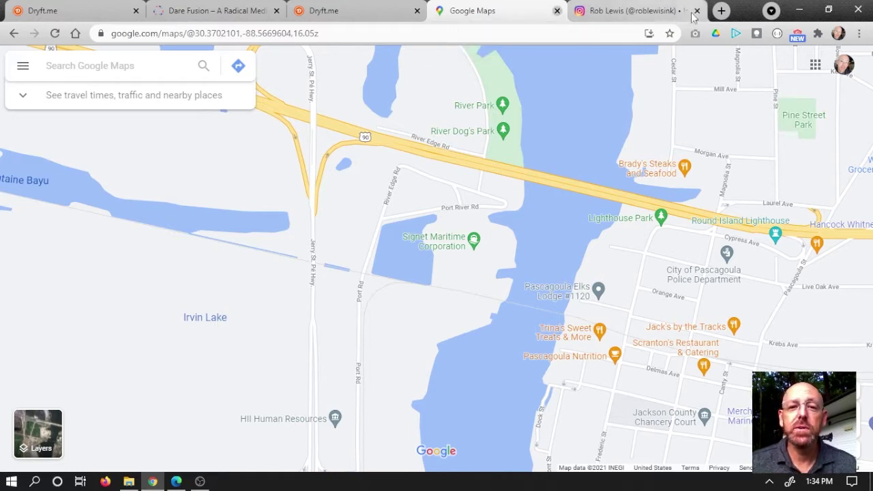
left_click(557, 11)
Step: Close the Instagram tab and browse September Top Dryfters and Most Followed on Dryft's home page
left_click(606, 12)
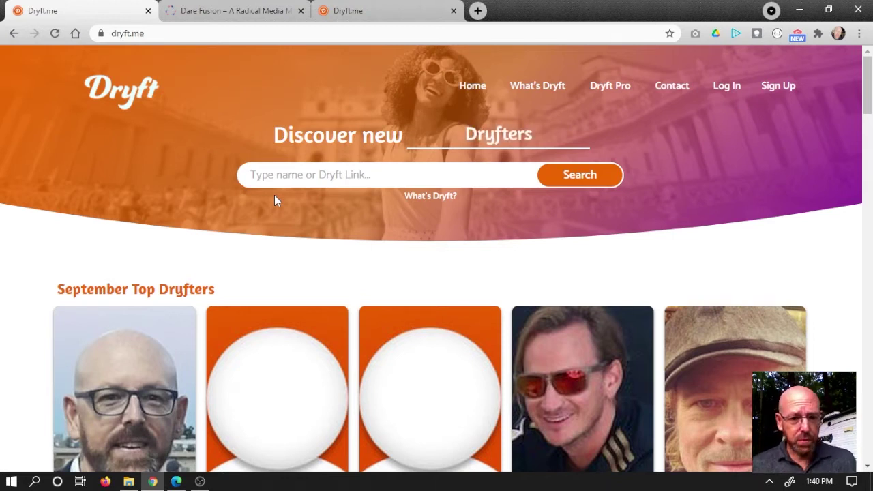
scroll(301, 198, "down", 2)
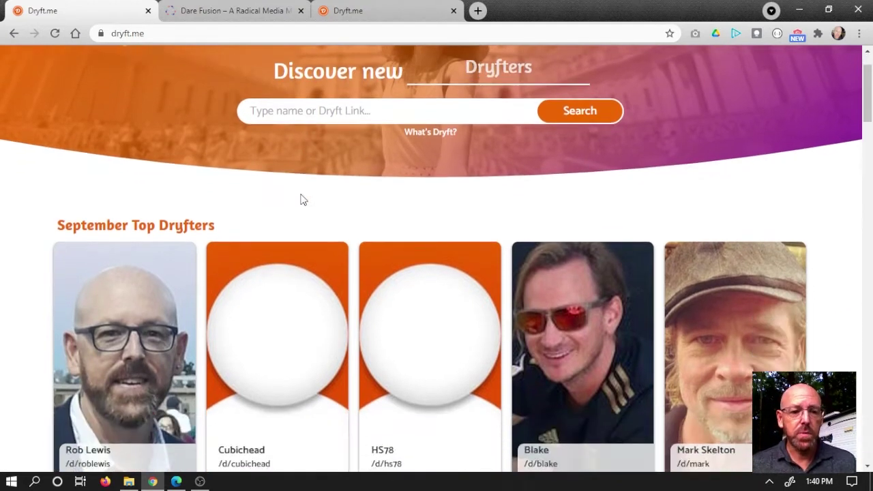
scroll(302, 198, "down", 2)
scroll(306, 198, "down", 1)
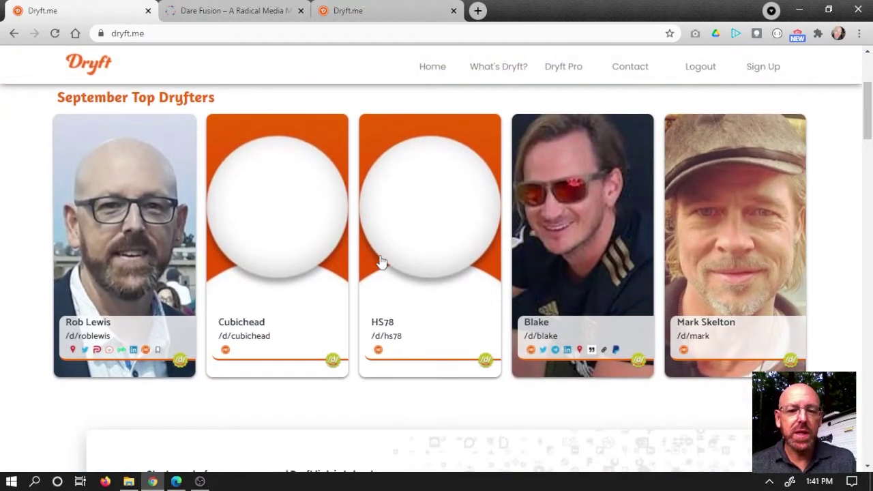
scroll(522, 256, "down", 8)
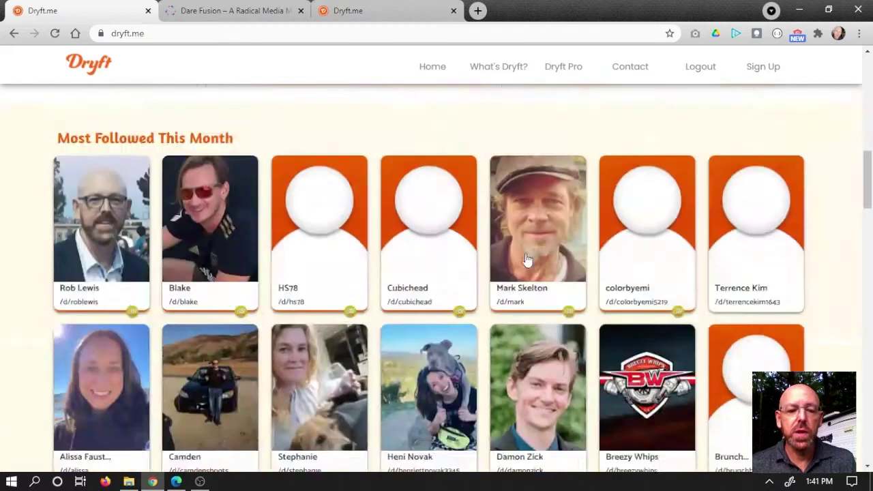
scroll(532, 254, "up", 8)
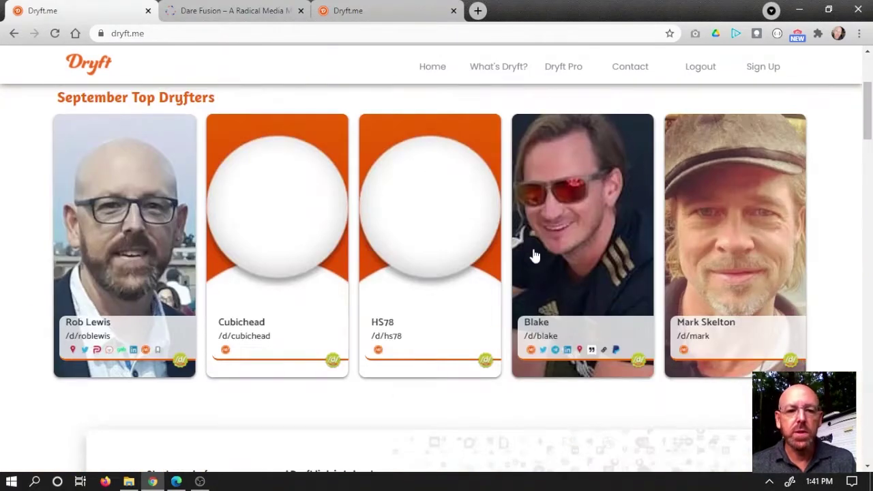
scroll(535, 255, "up", 3)
scroll(516, 240, "down", 2)
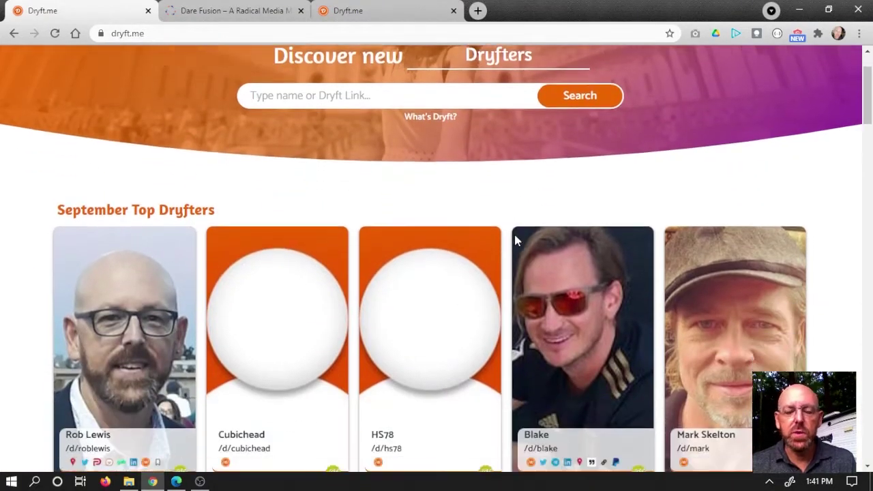
scroll(516, 240, "down", 2)
scroll(517, 239, "up", 1)
scroll(516, 239, "up", 3)
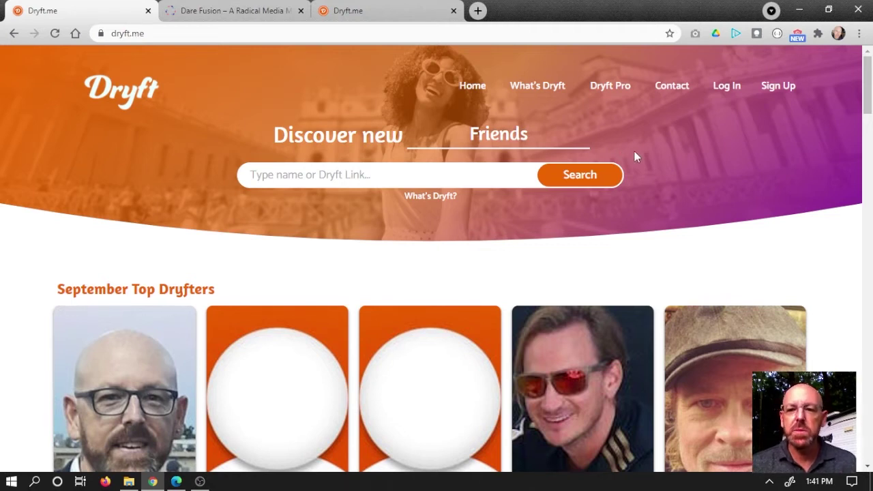
Step: Open the Dryft sign-up form and enter the account holder's name in the Name field
left_click(776, 88)
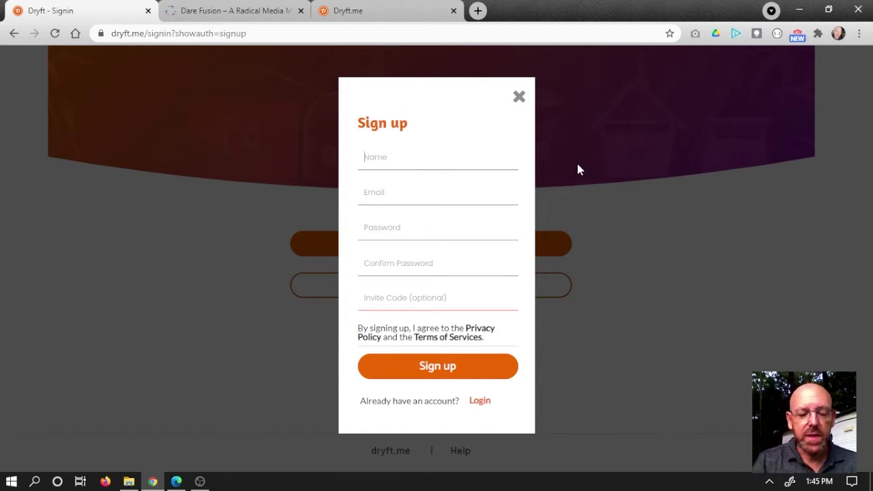
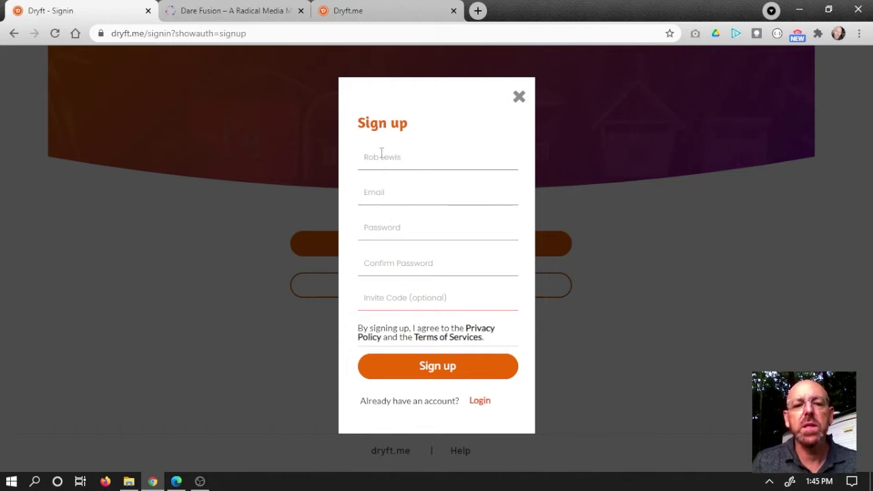
left_click_drag(424, 159, 320, 159)
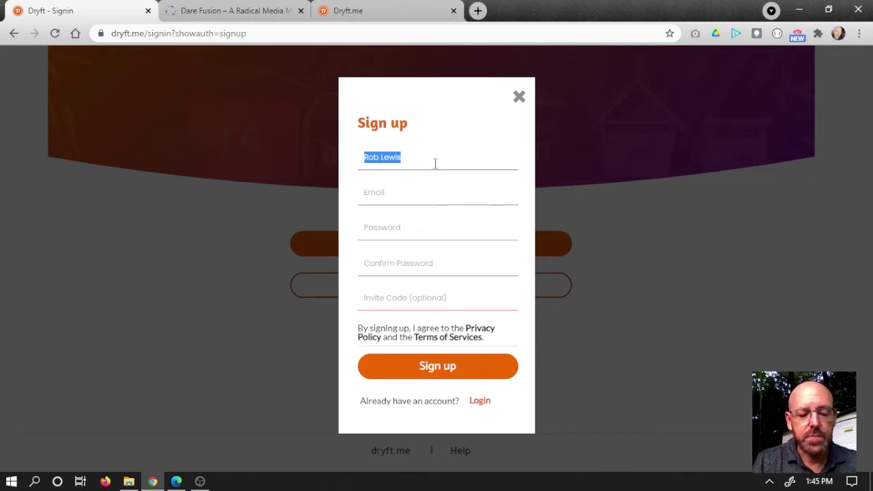
type("RobDryft")
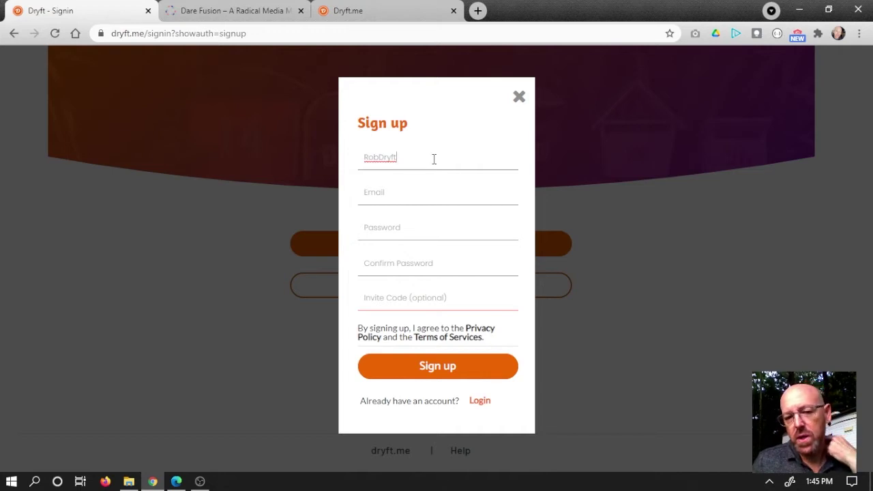
left_click_drag(432, 160, 361, 157)
left_click(378, 157)
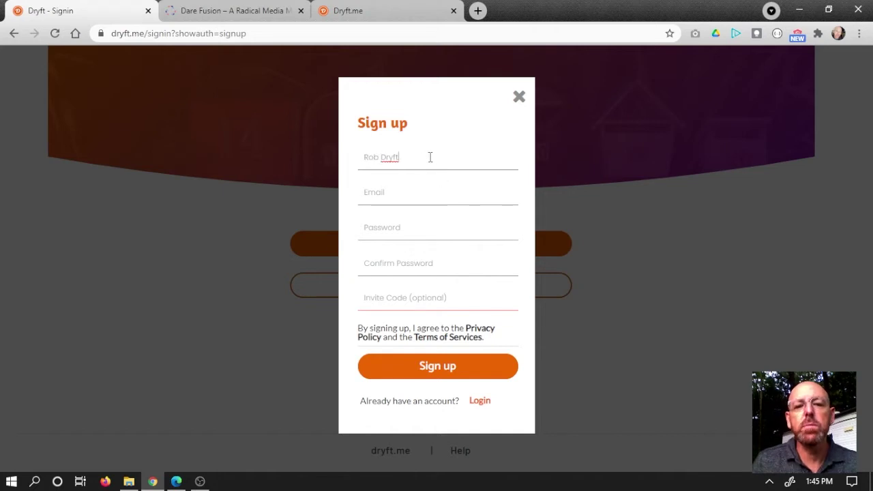
Step: Fill in the e-mail address, the account password and the invite code
left_click(403, 199)
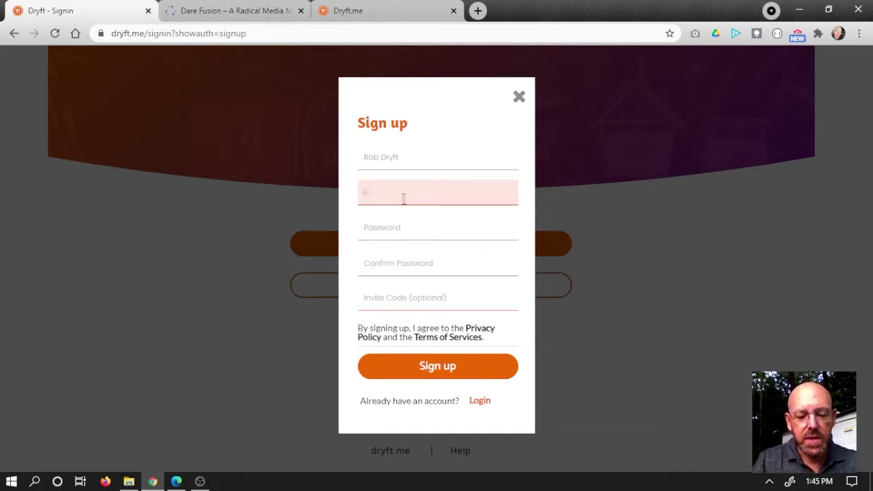
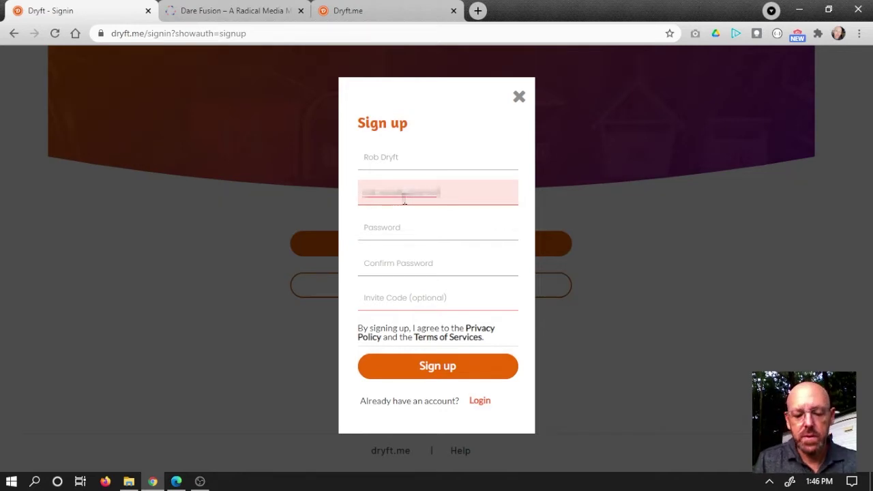
left_click(417, 235)
type("******************")
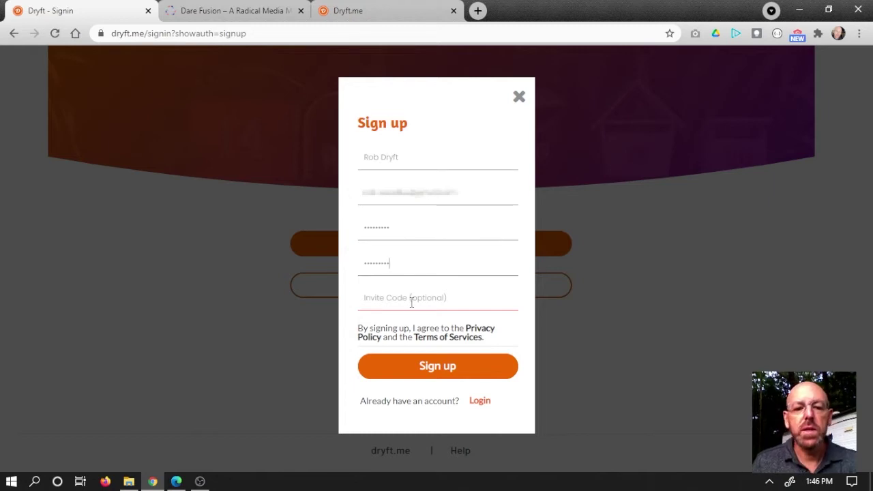
left_click(412, 300)
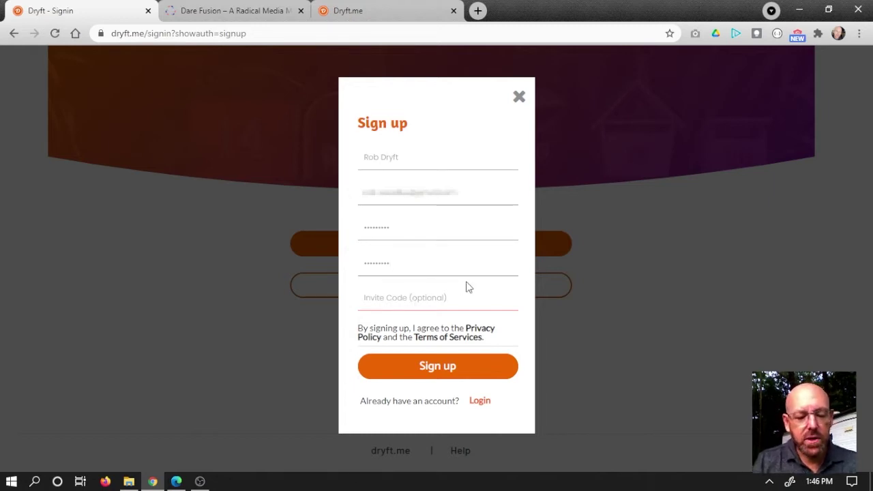
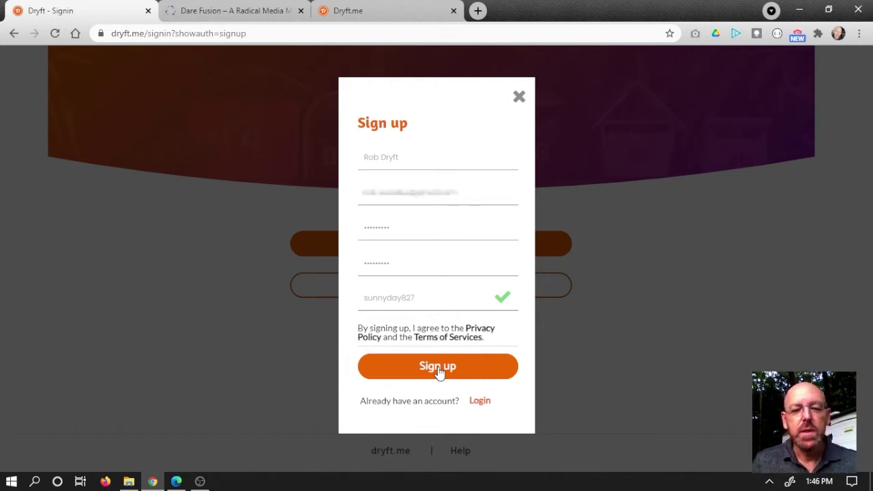
Step: Submit the sign-up form to create the account and load its public profile
left_click(440, 368)
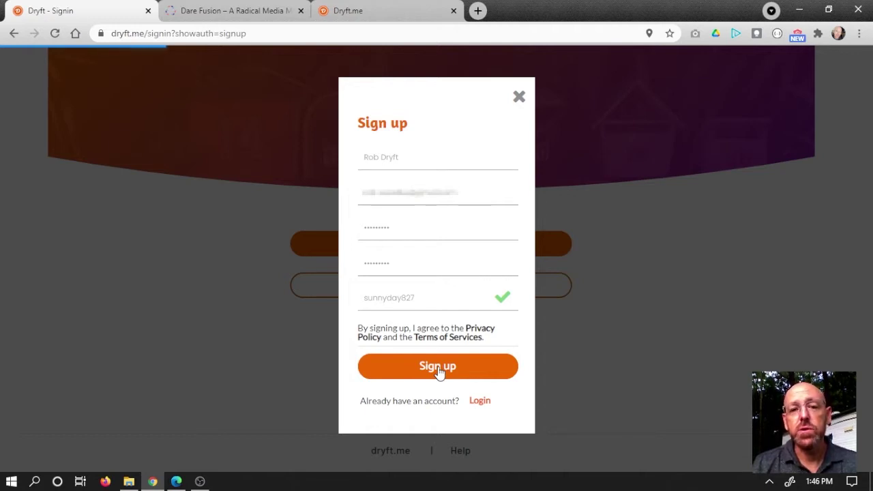
left_click(438, 369)
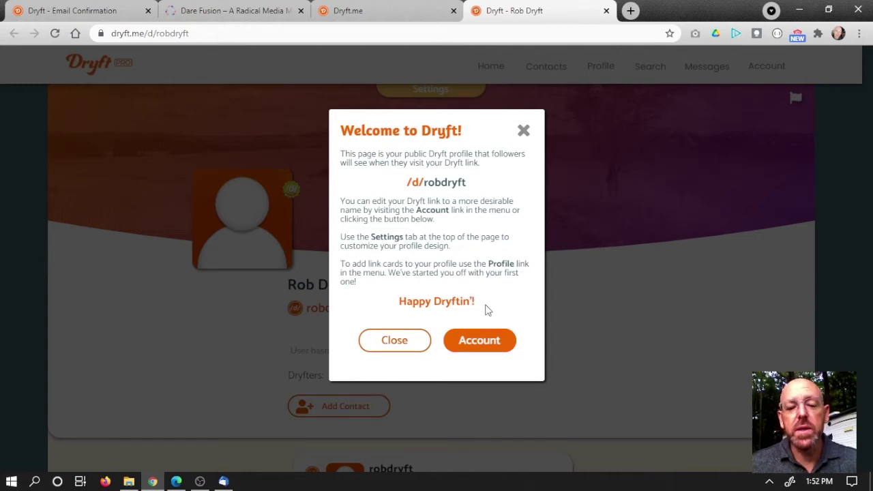
left_click(394, 340)
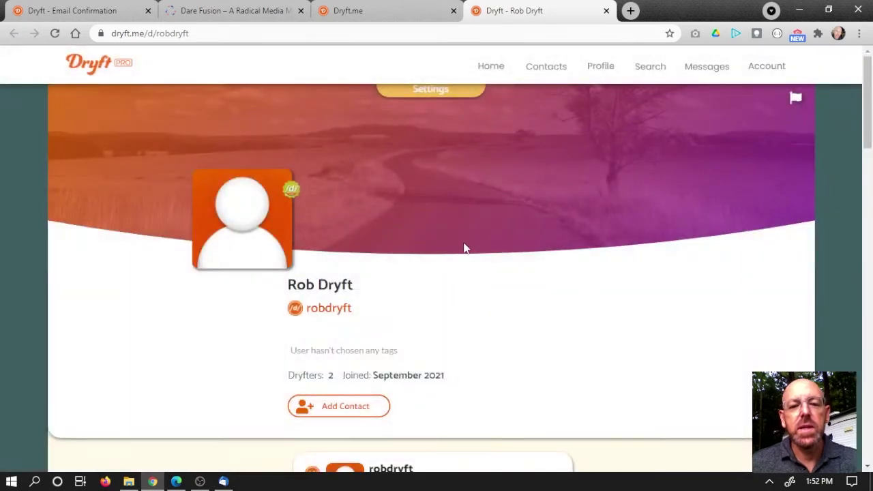
scroll(468, 222, "down", 1)
scroll(468, 226, "down", 3)
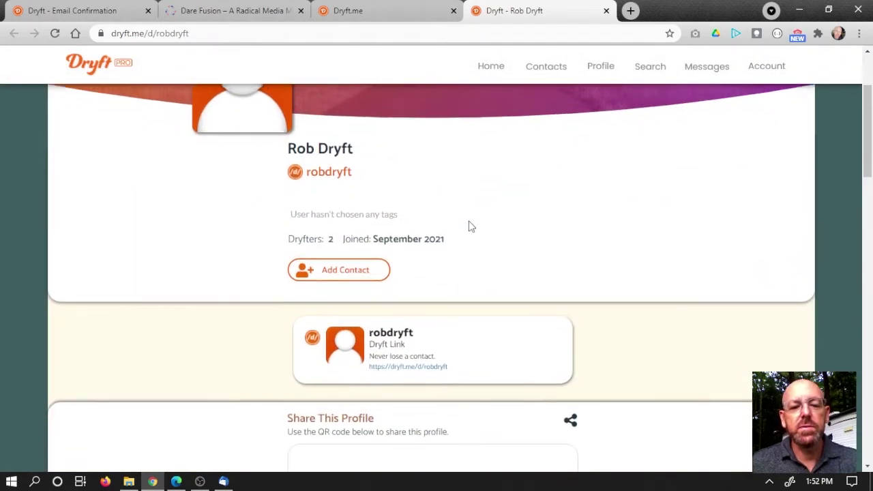
scroll(470, 228, "down", 1)
scroll(481, 193, "up", 5)
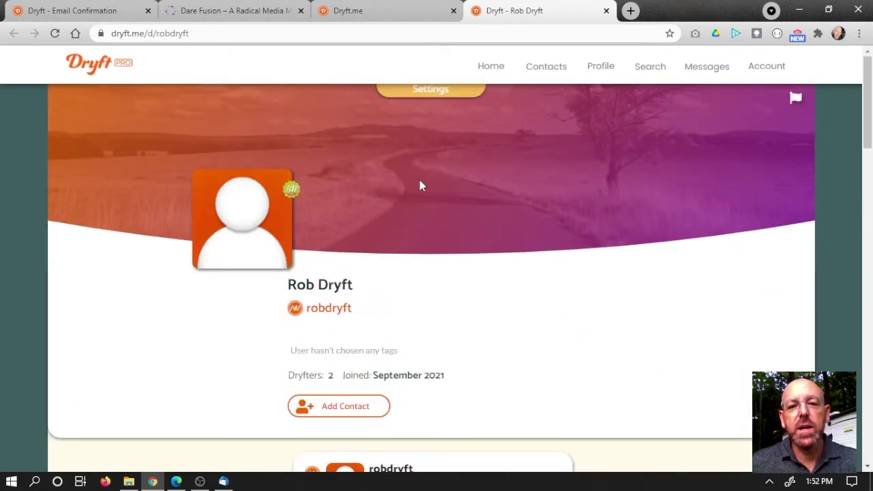
scroll(419, 205, "down", 1)
scroll(415, 178, "up", 1)
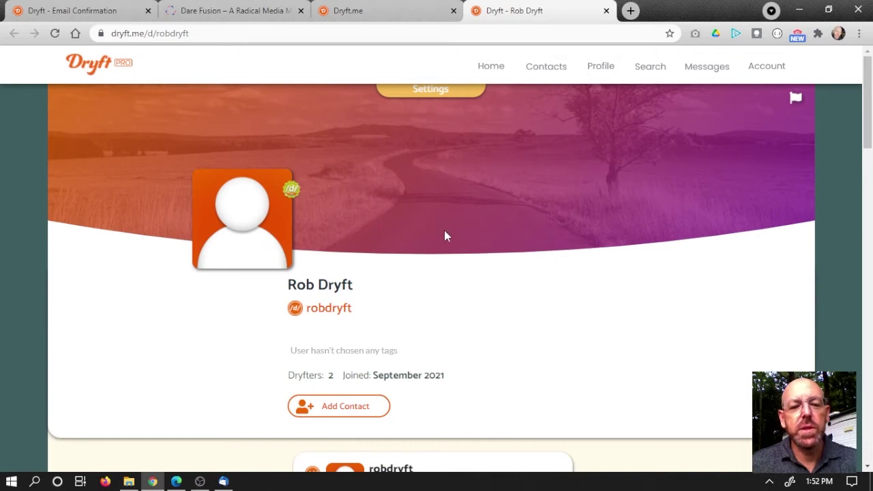
scroll(426, 232, "down", 2)
scroll(444, 234, "up", 1)
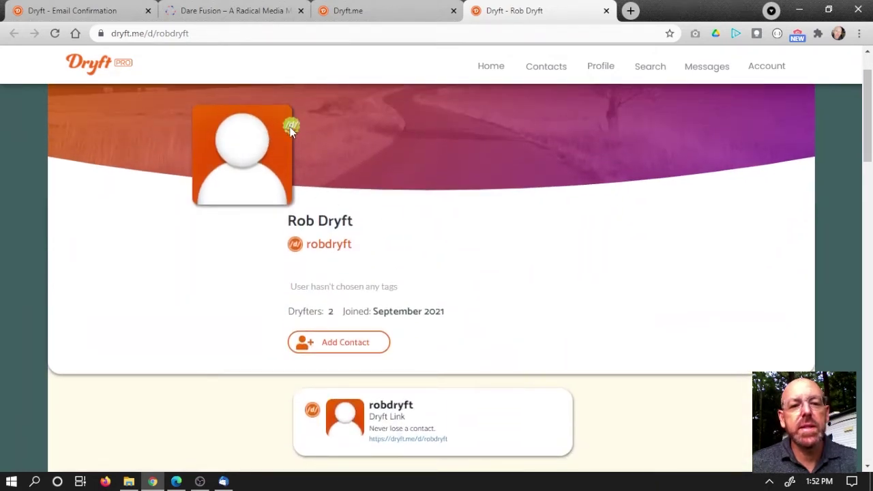
scroll(432, 249, "down", 1)
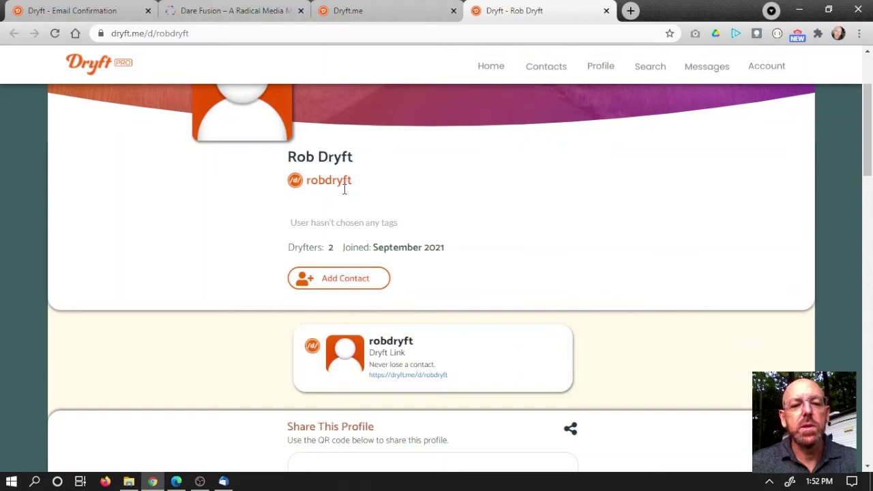
scroll(459, 218, "down", 1)
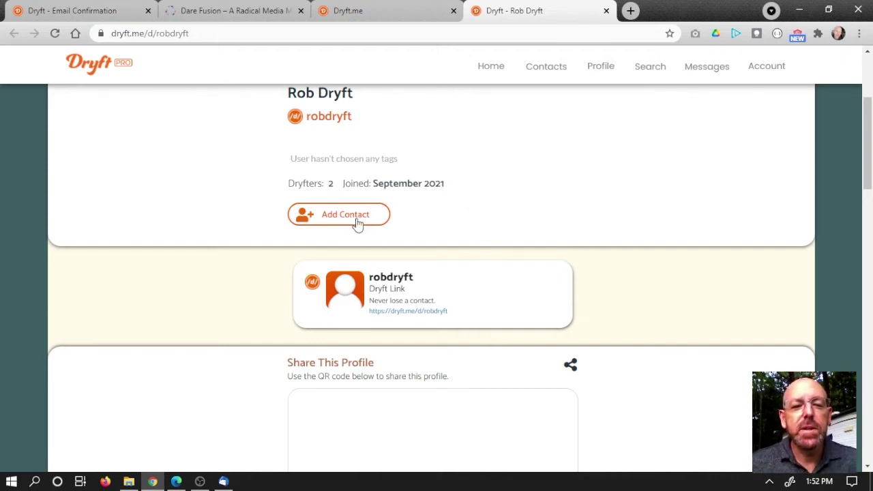
scroll(466, 214, "down", 1)
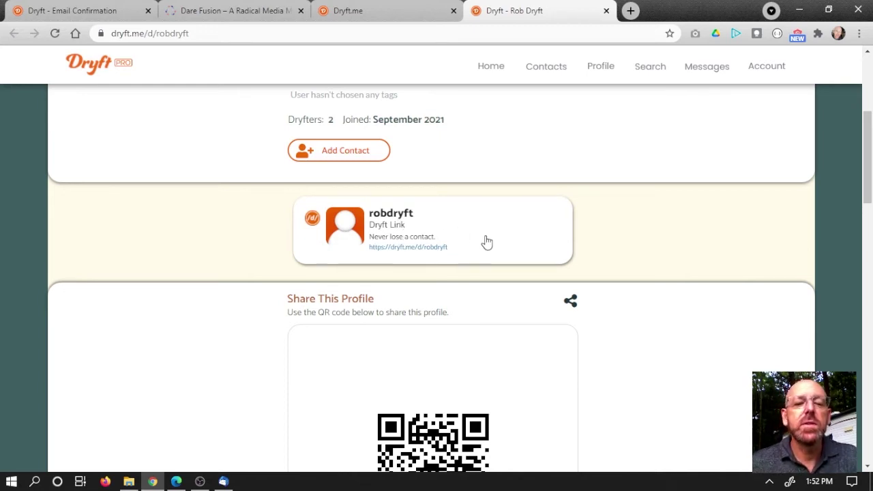
scroll(321, 312, "down", 2)
scroll(461, 270, "down", 1)
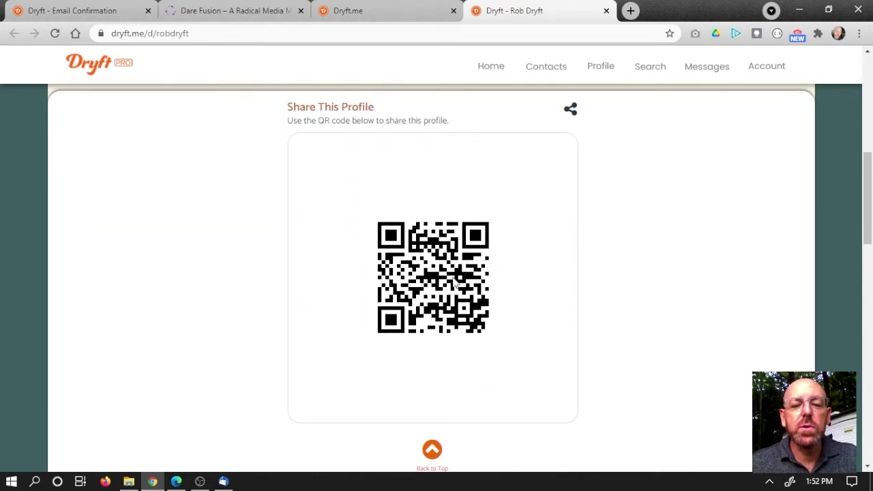
scroll(457, 268, "up", 7)
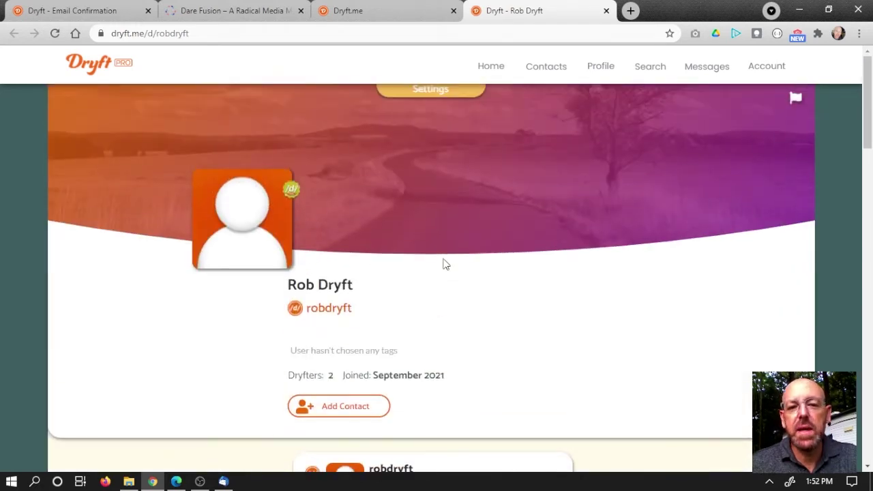
right_click(33, 408)
key("Escape")
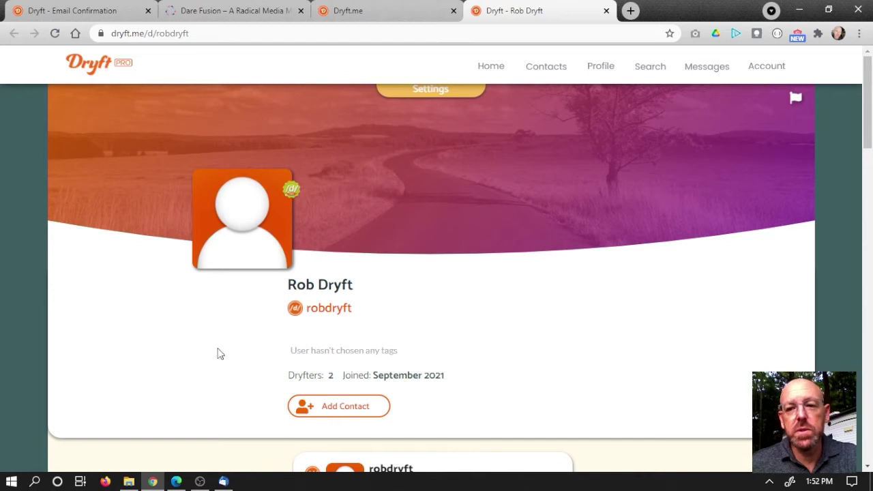
key("ctrl+shift+i")
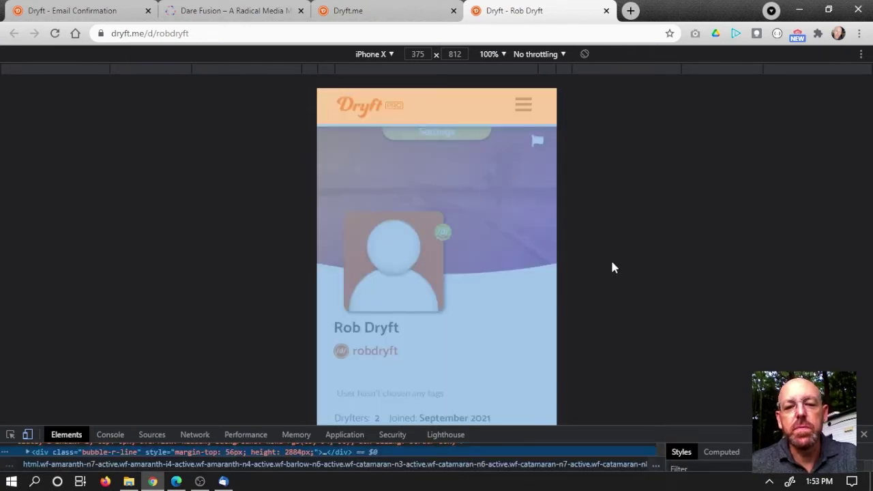
scroll(532, 260, "down", 2)
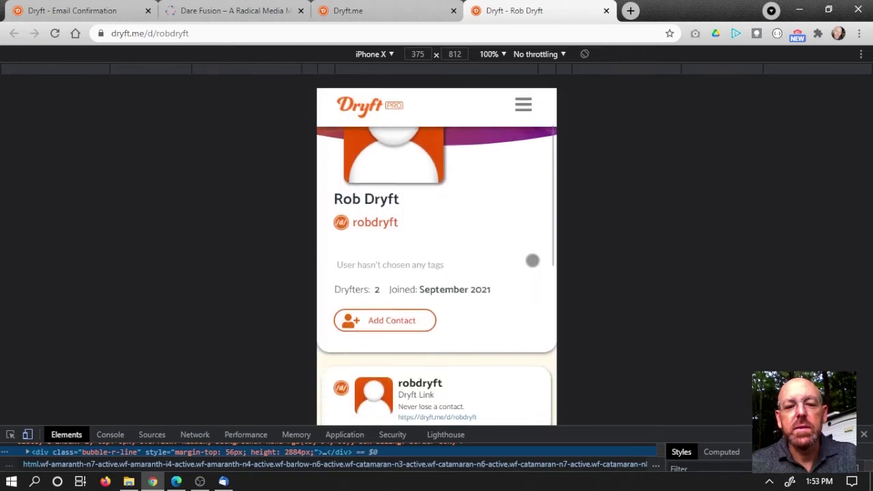
scroll(532, 260, "down", 3)
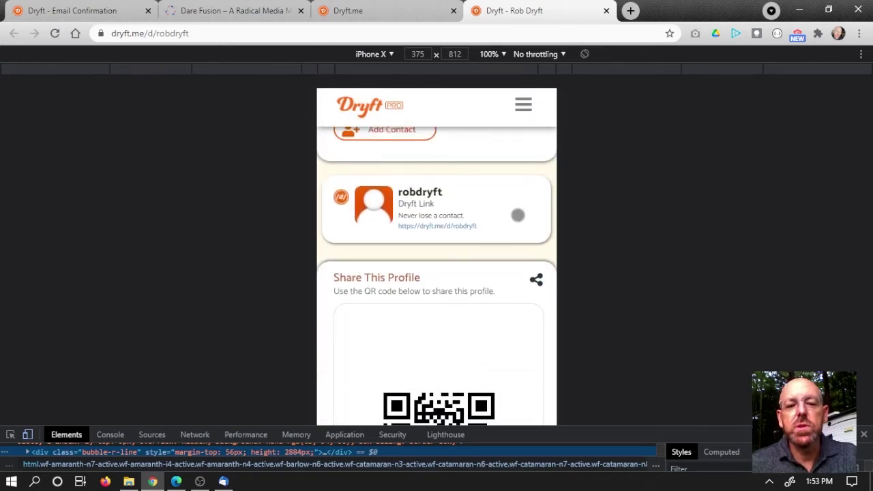
scroll(516, 215, "down", 2)
scroll(516, 215, "up", 5)
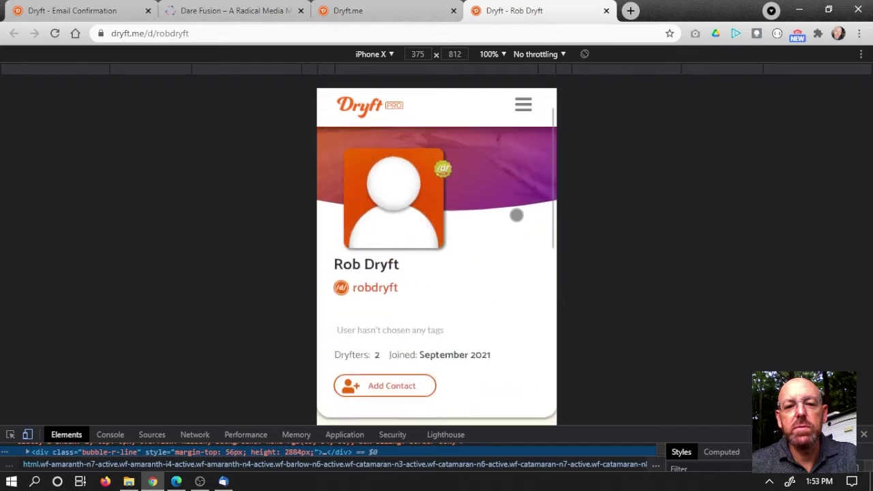
scroll(517, 215, "up", 1)
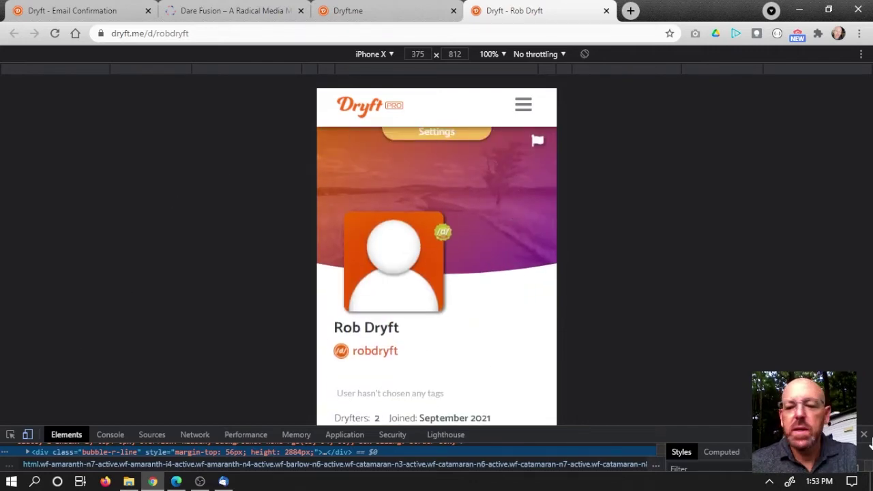
Step: Close developer tools, review the public profile page, and open the Account settings page
key("ctrl+shift+i")
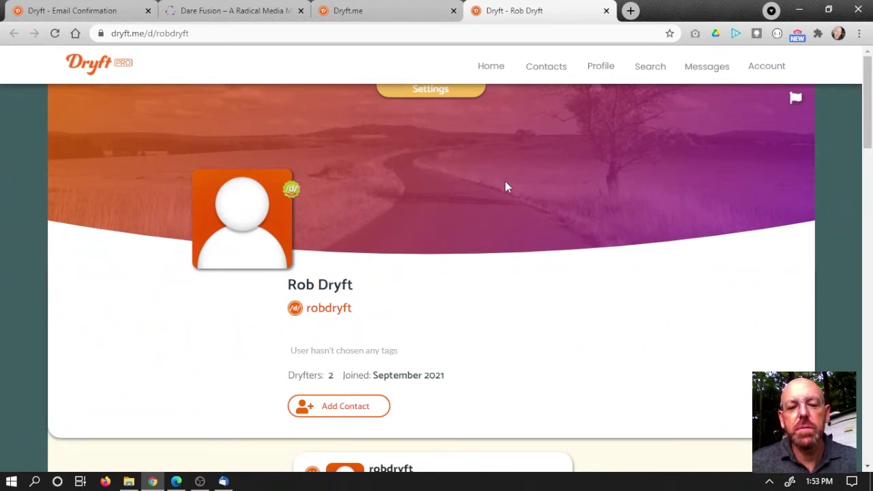
scroll(504, 184, "down", 4)
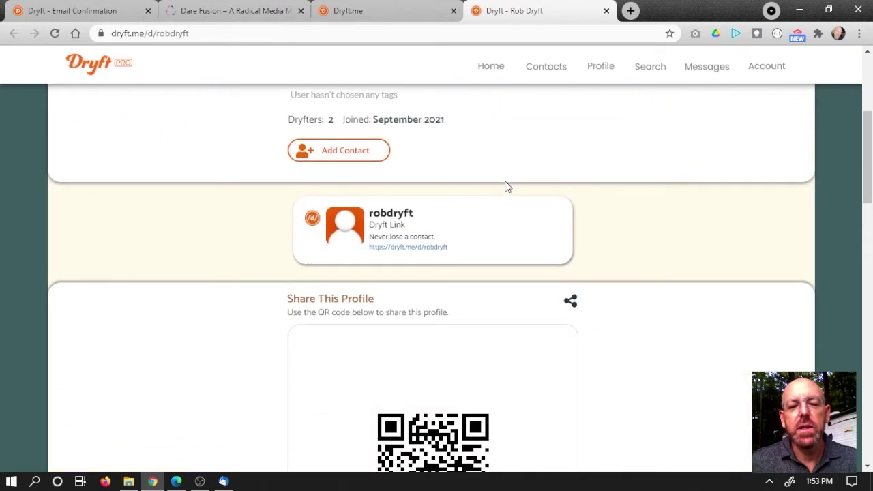
scroll(508, 186, "down", 1)
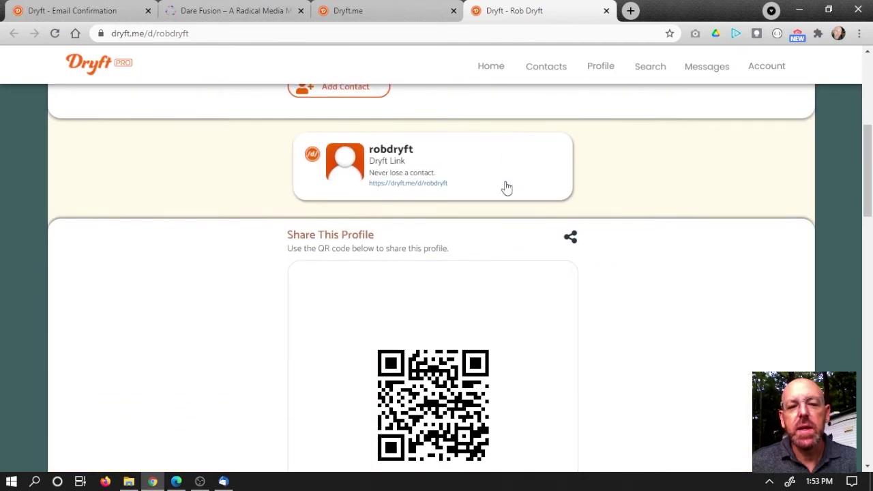
scroll(507, 186, "down", 1)
scroll(507, 186, "up", 2)
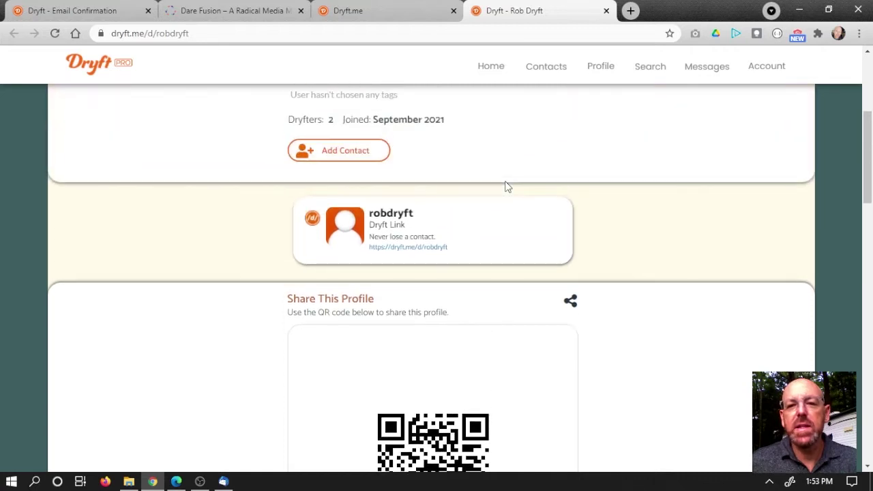
scroll(507, 186, "up", 3)
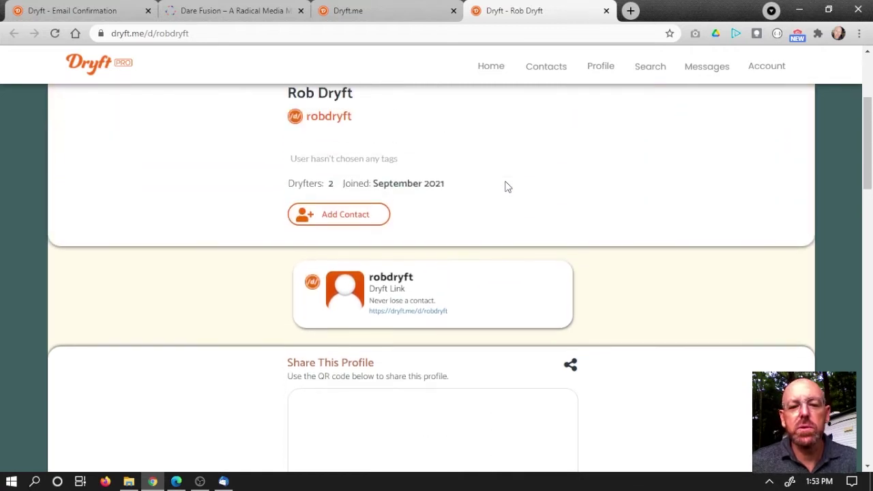
scroll(505, 186, "up", 1)
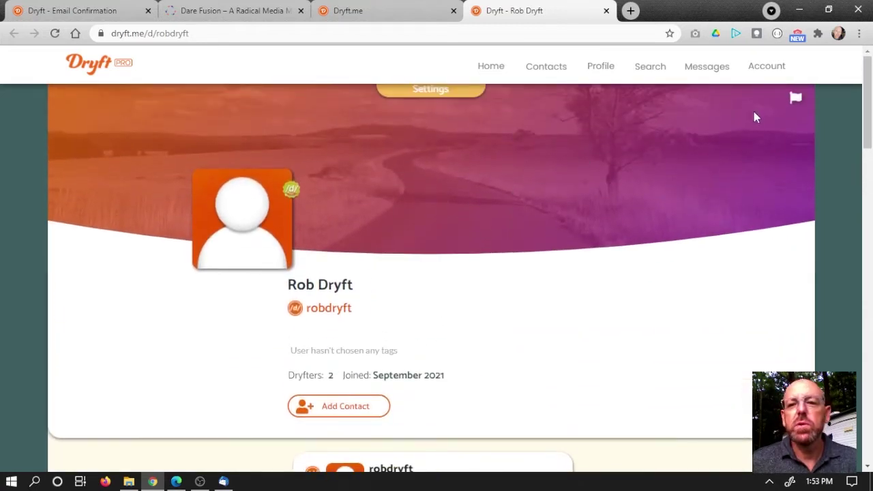
left_click(767, 66)
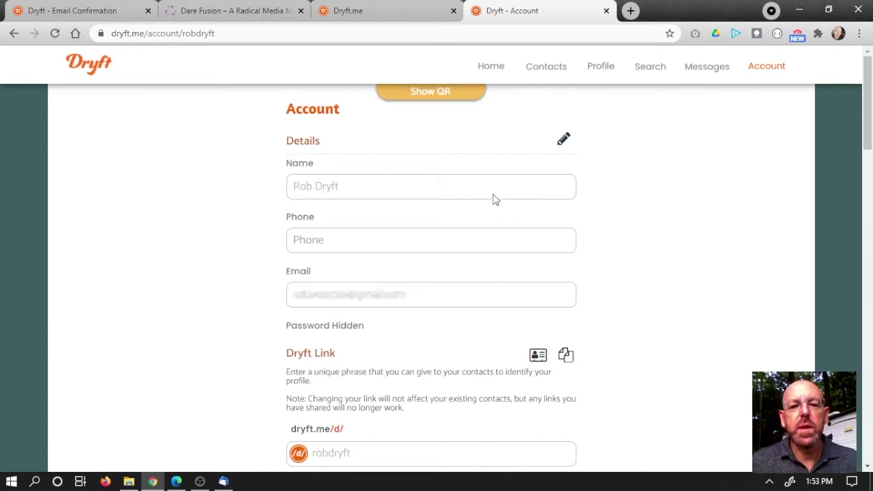
Step: Scroll down through the whole Account page and back up toward the Details section
scroll(495, 199, "down", 2)
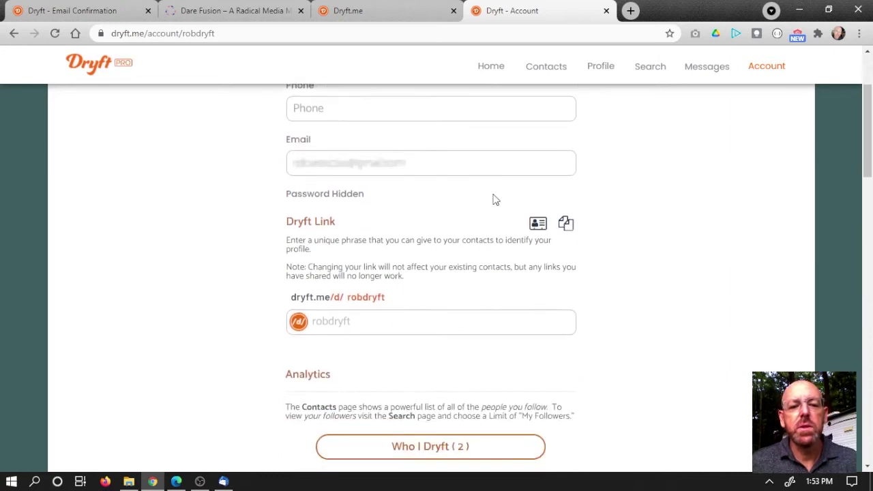
scroll(495, 199, "down", 3)
scroll(495, 199, "down", 1)
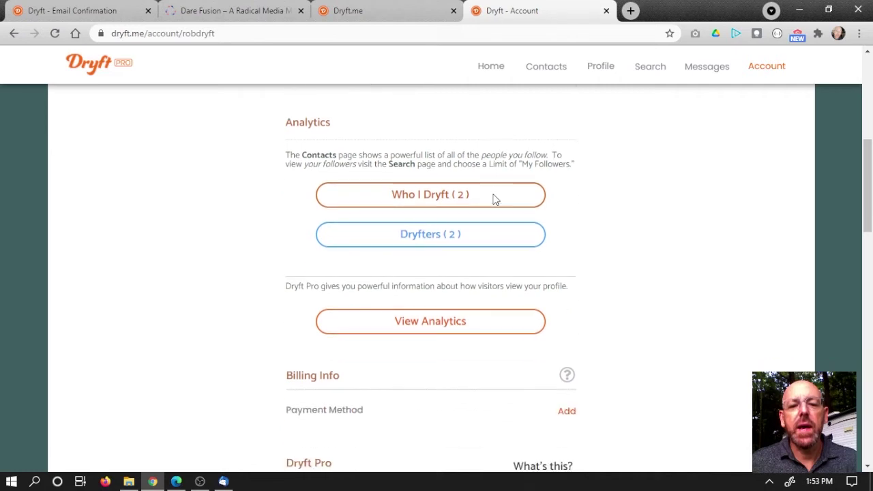
scroll(495, 199, "down", 1)
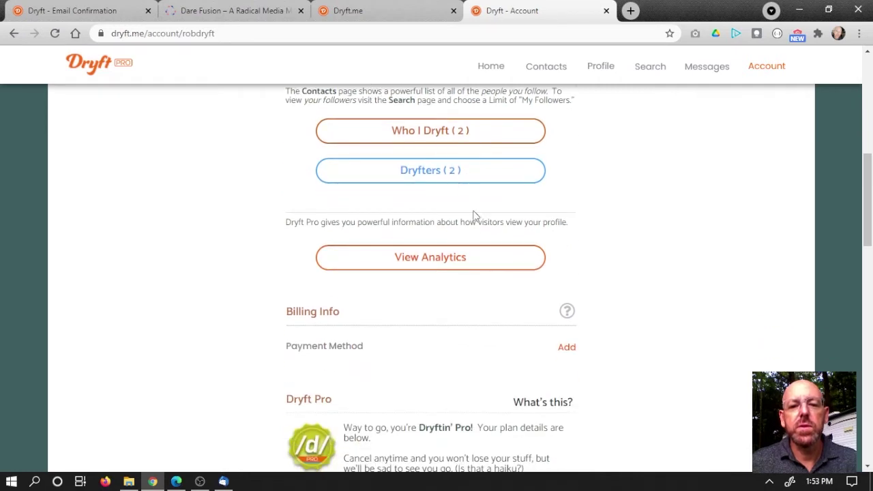
scroll(569, 287, "down", 1)
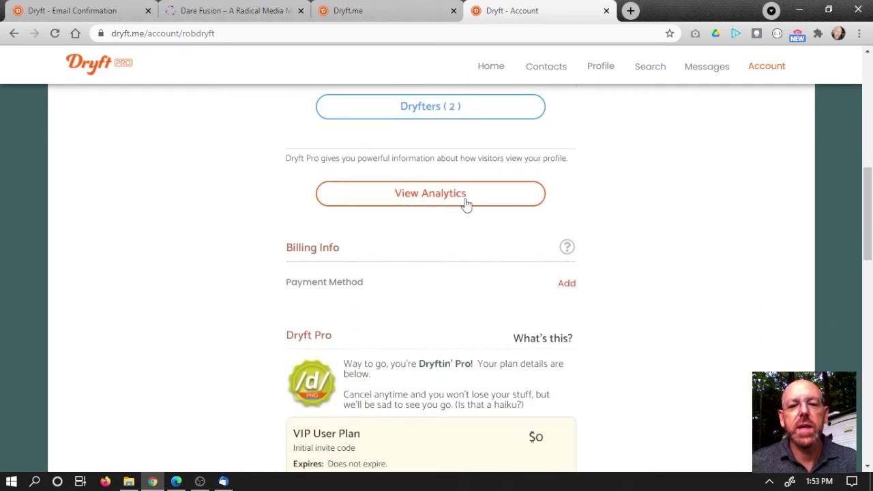
scroll(598, 246, "down", 2)
scroll(599, 247, "down", 1)
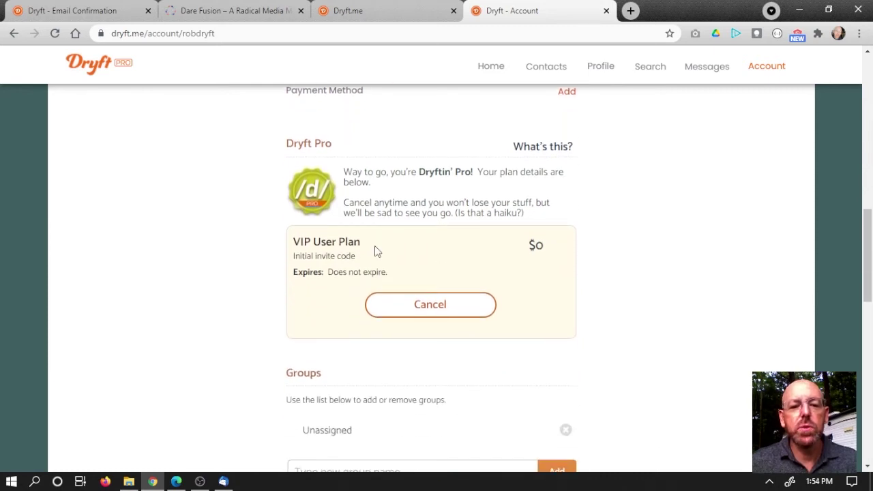
scroll(626, 321, "down", 2)
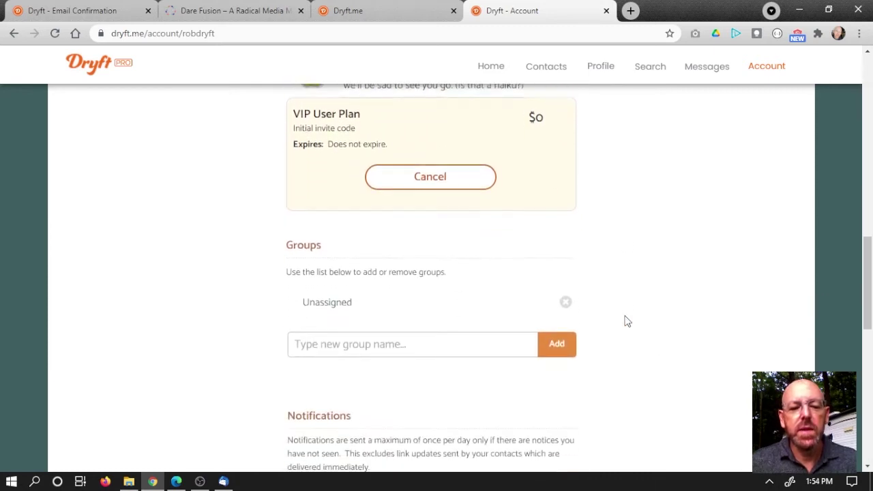
scroll(622, 296, "down", 1)
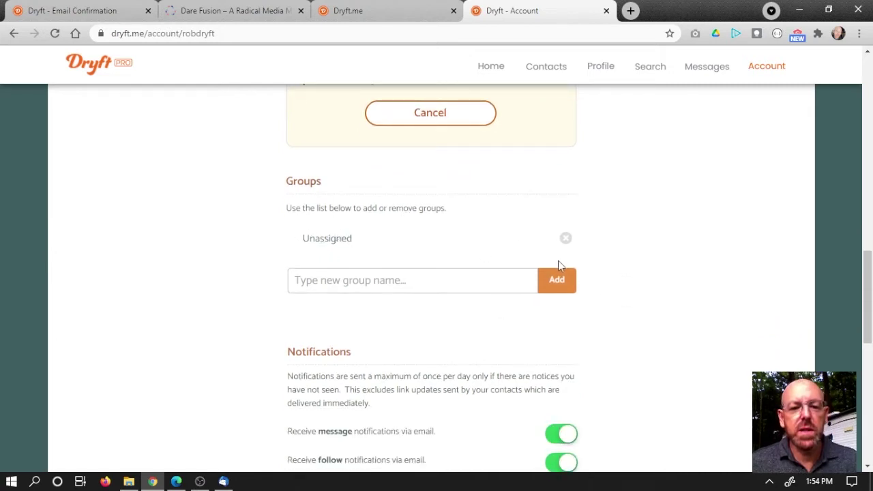
scroll(641, 259, "down", 3)
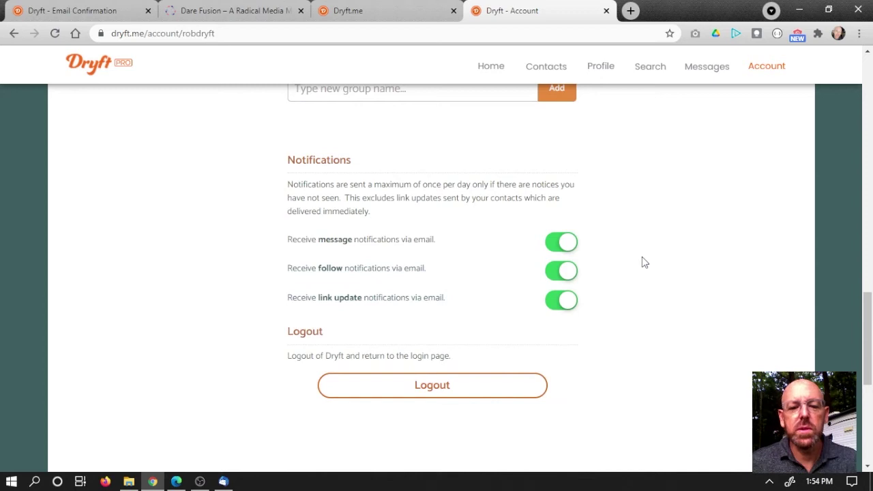
scroll(641, 257, "up", 10)
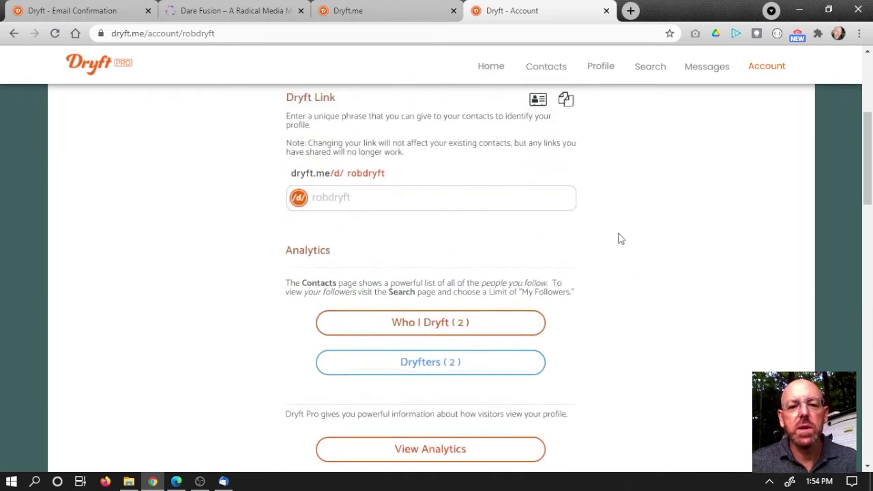
scroll(511, 248, "up", 2)
scroll(478, 273, "up", 2)
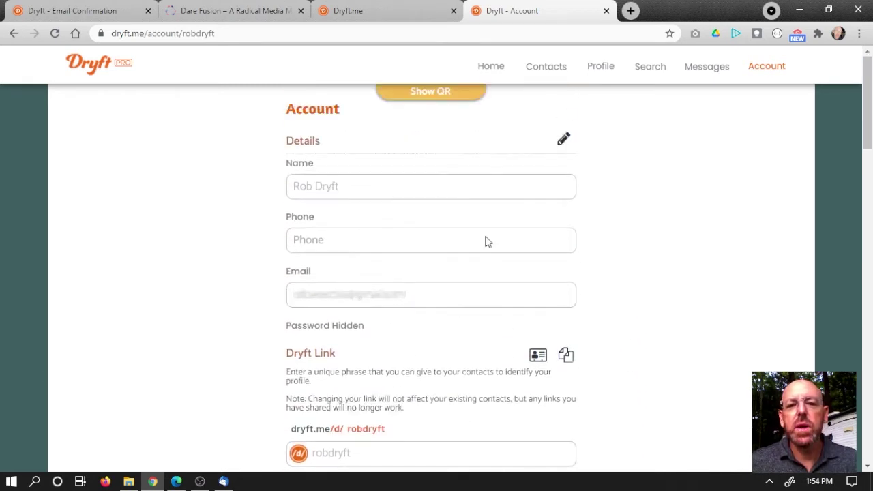
Step: Unlock the account Details and append 'ing' to the end of the Dryft Link phrase
left_click(564, 139)
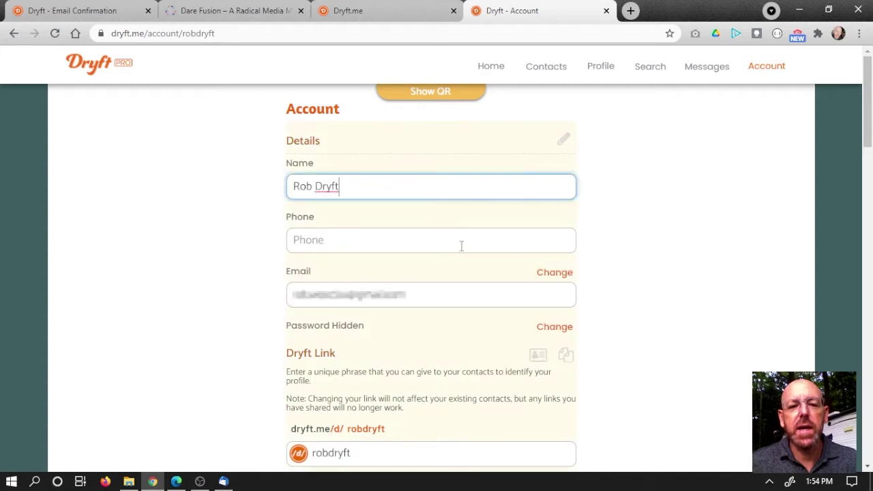
scroll(554, 251, "down", 1)
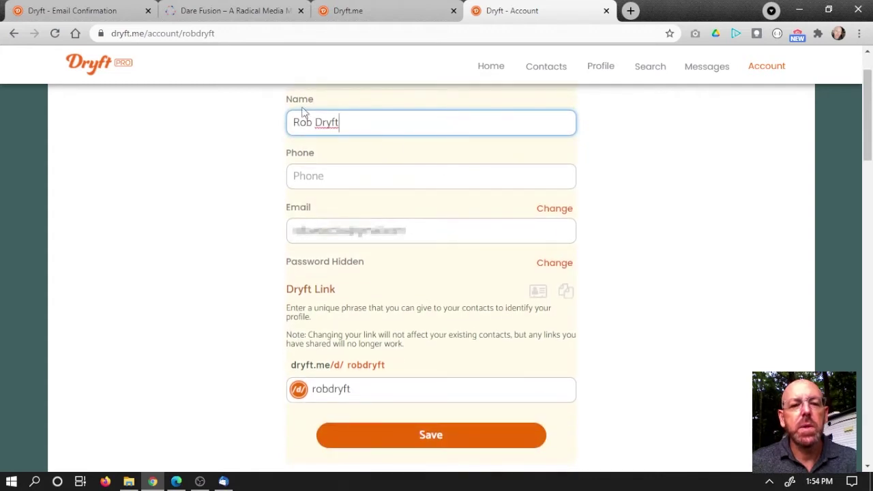
scroll(395, 252, "down", 1)
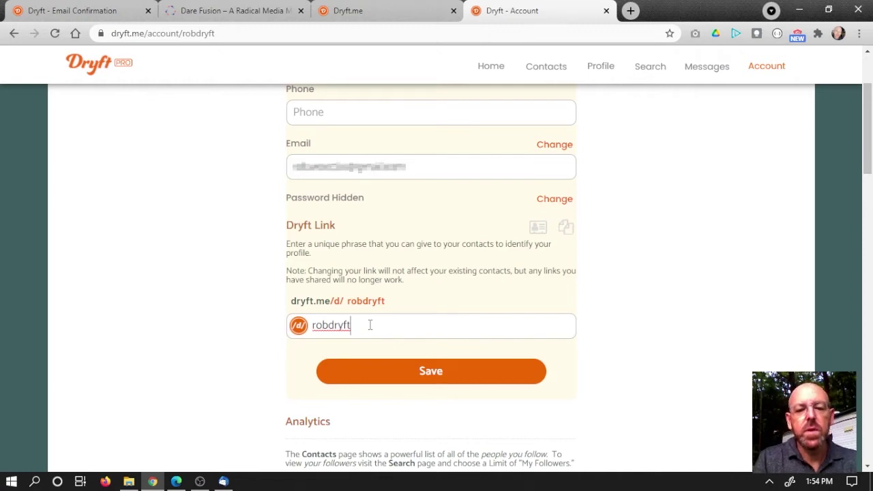
type("ing")
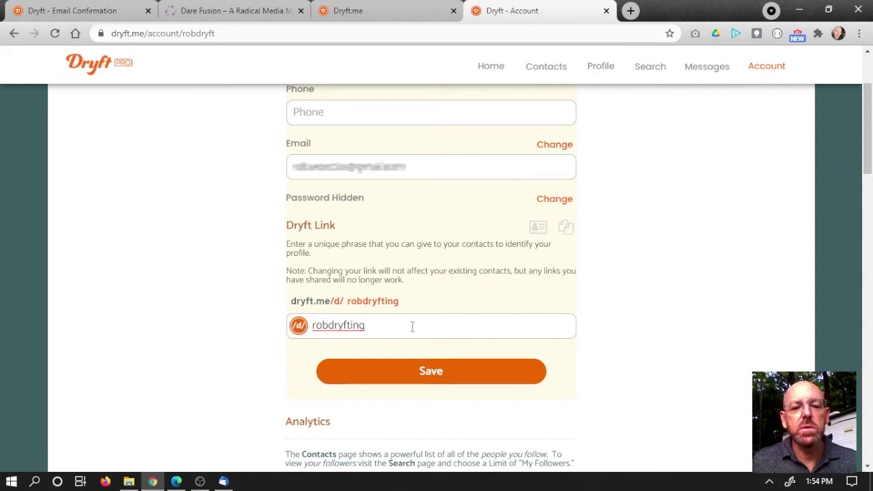
Step: Save the lengthened Dryft Link and return to the top of the Account page
left_click(430, 374)
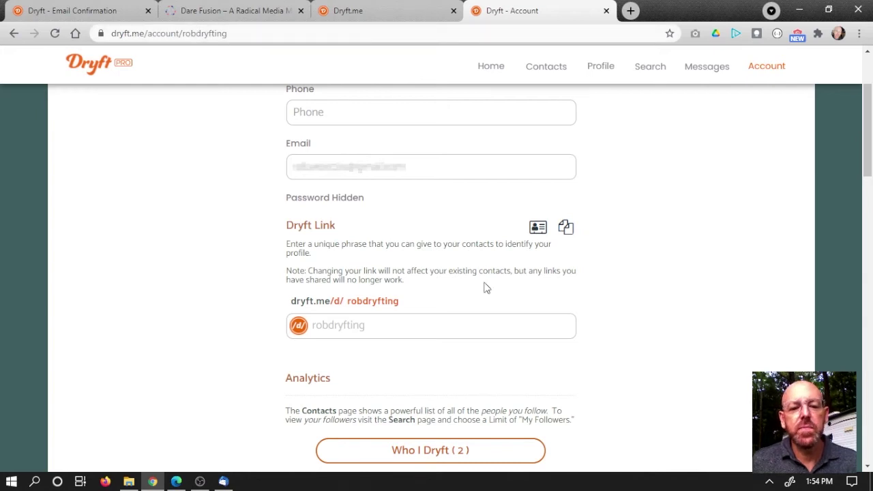
scroll(486, 288, "down", 2)
scroll(495, 281, "up", 4)
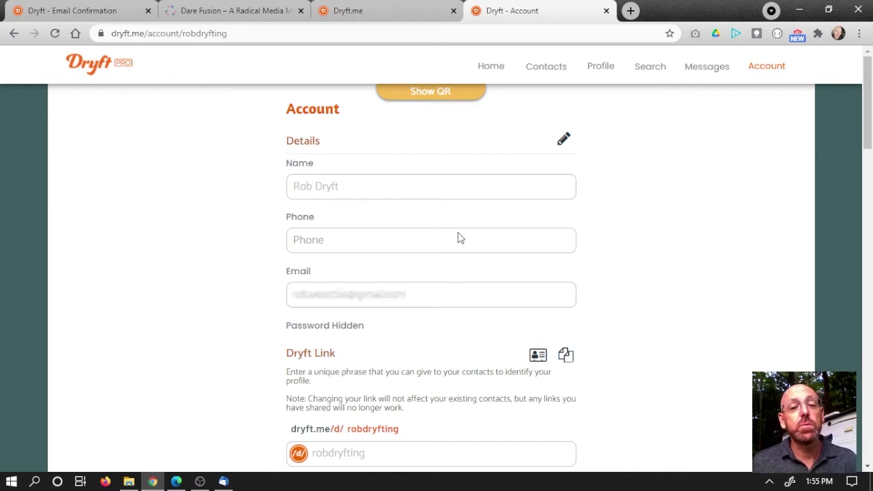
Step: Go to Profile Settings and switch them into edit mode
left_click(603, 74)
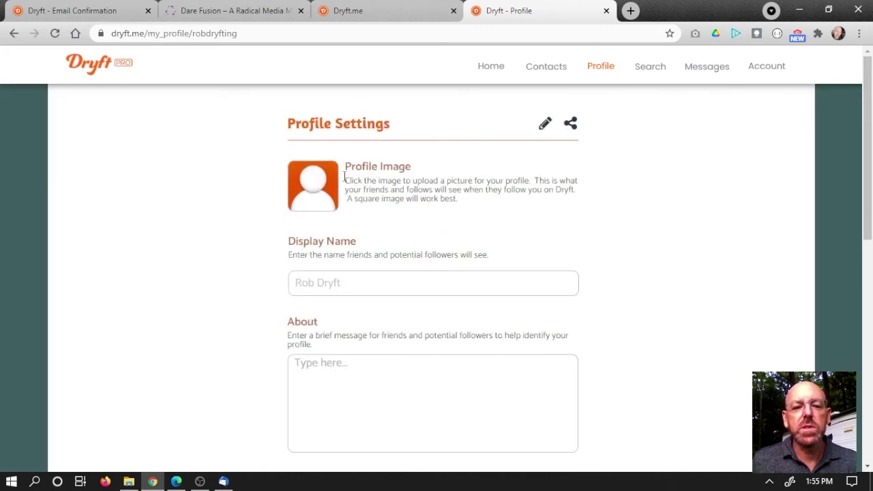
scroll(365, 210, "down", 1)
scroll(384, 210, "down", 1)
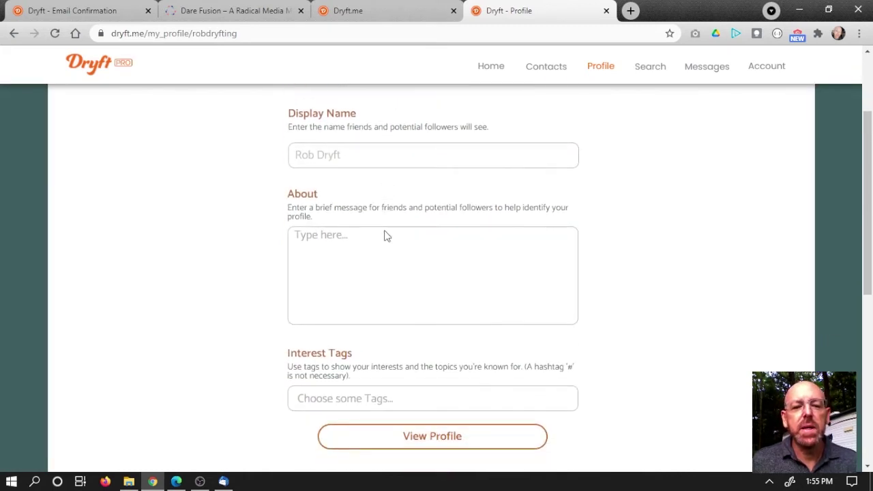
scroll(437, 242, "up", 2)
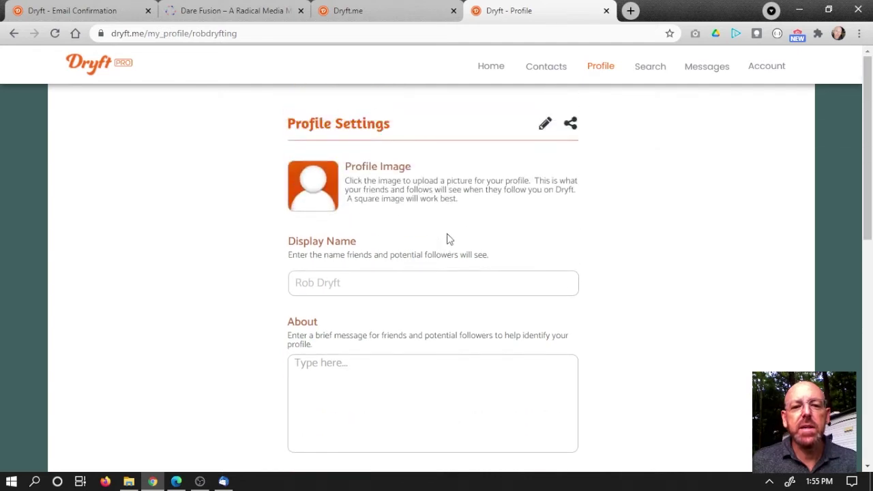
left_click(545, 124)
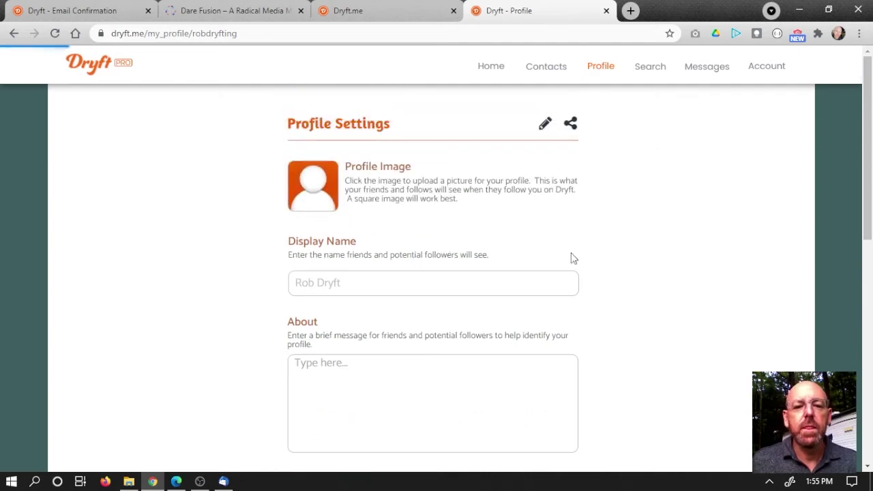
Step: Upload the orange cartoon character image as the new profile picture
left_click(320, 192)
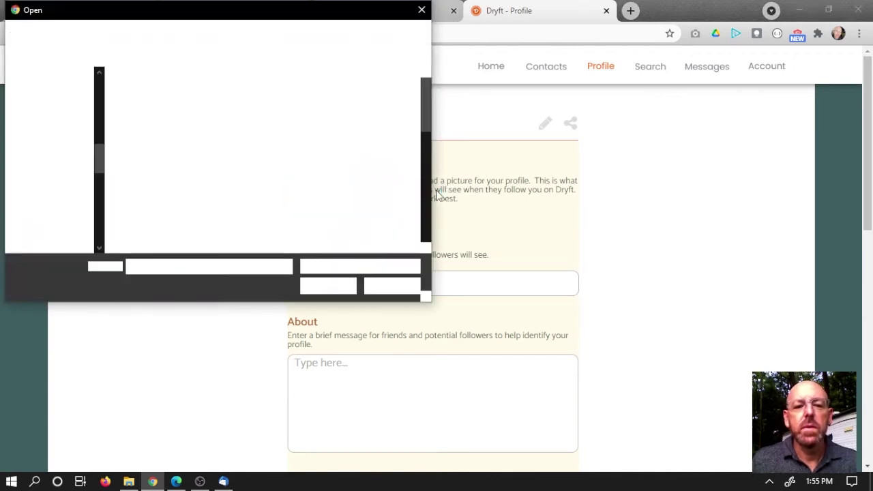
key("Escape")
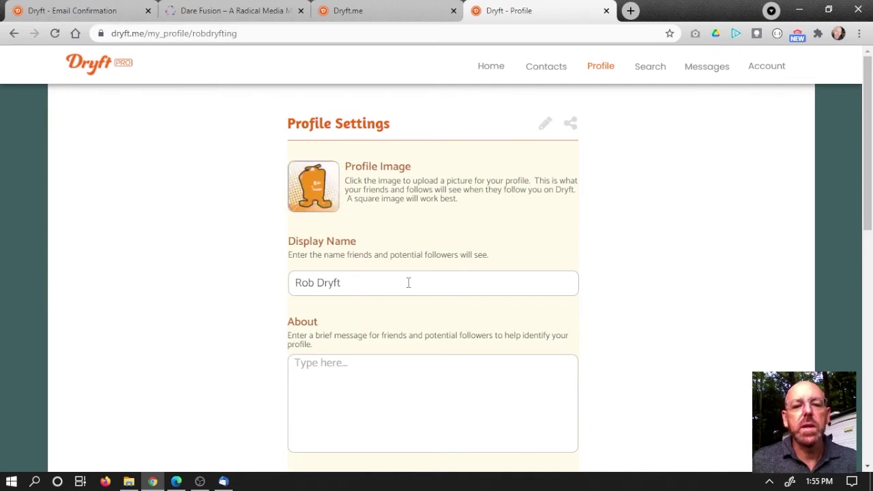
scroll(408, 283, "down", 1)
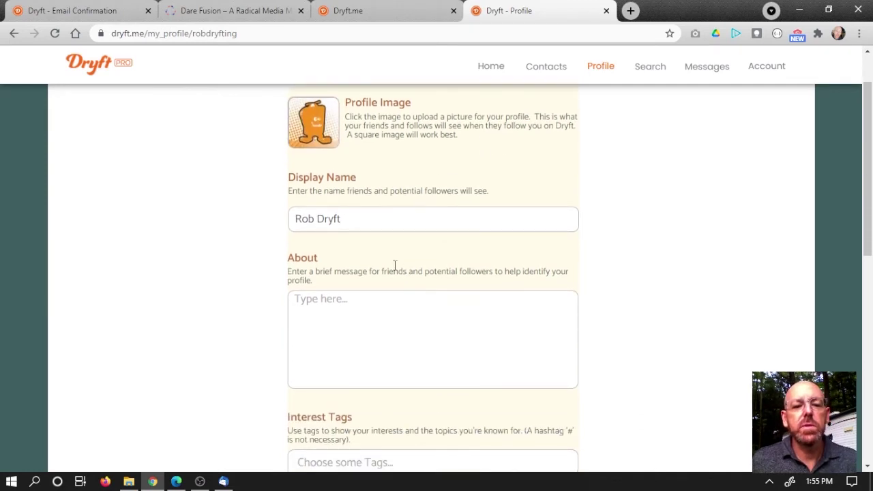
Step: Write the About text "I'm just here to demo Dryft."
scroll(396, 265, "down", 1)
left_click(369, 228)
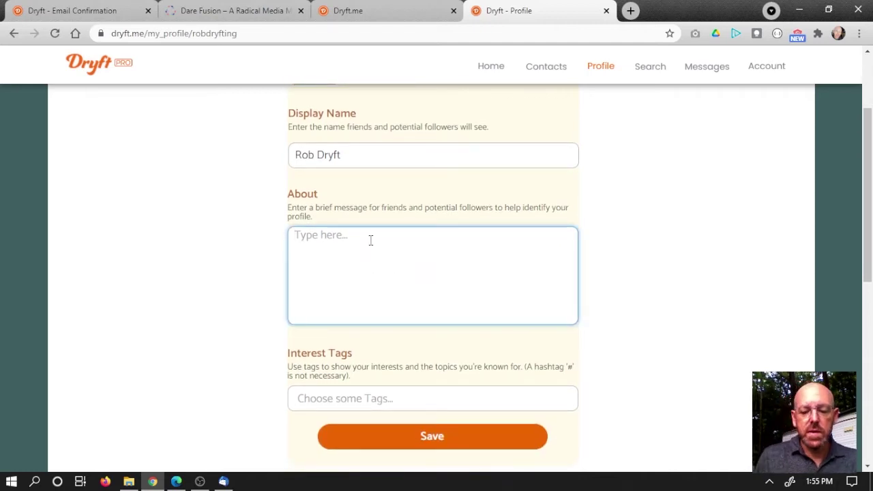
type("I'm ju")
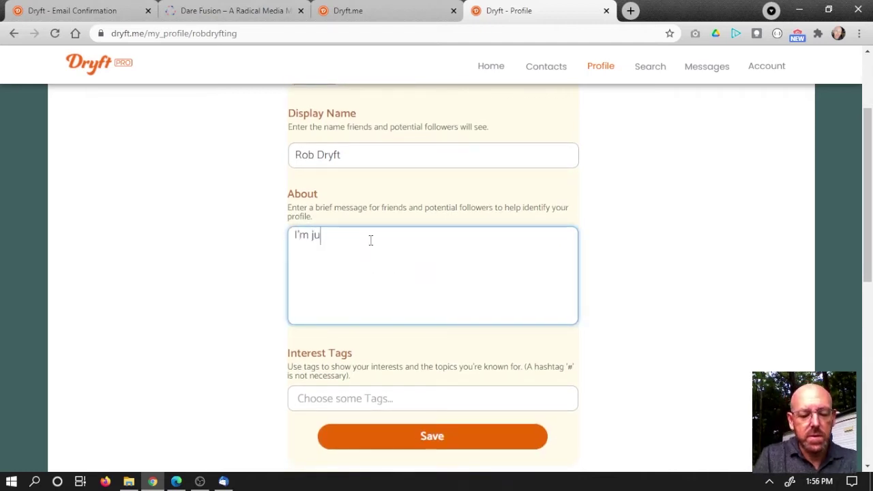
type("st here to demo ")
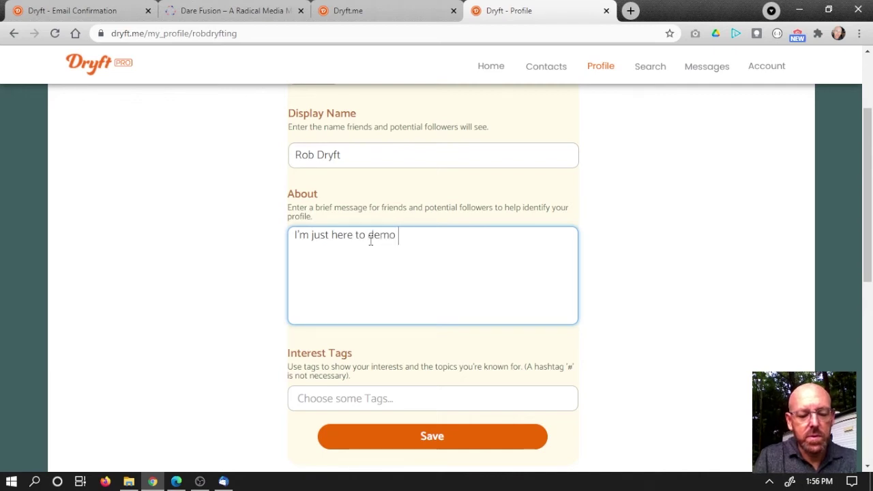
type("Dryft.")
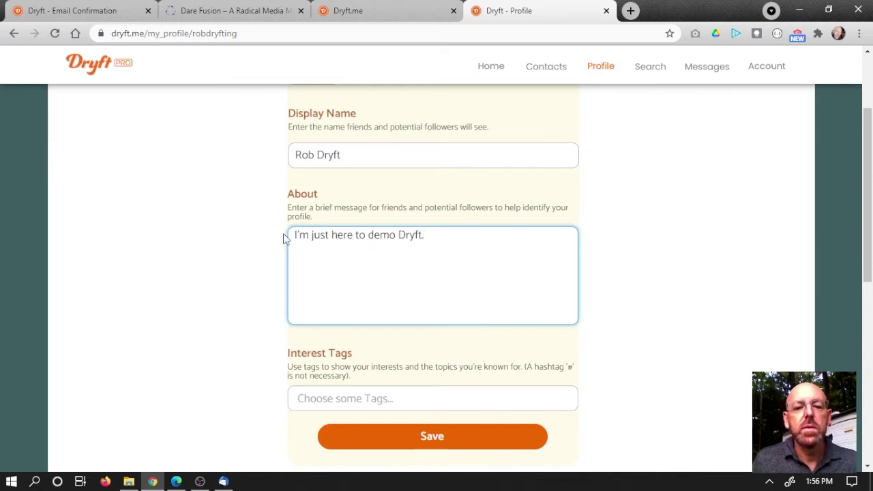
Step: Add developer and Entrepreneur as interest tags from the suggestions
scroll(330, 255, "down", 2)
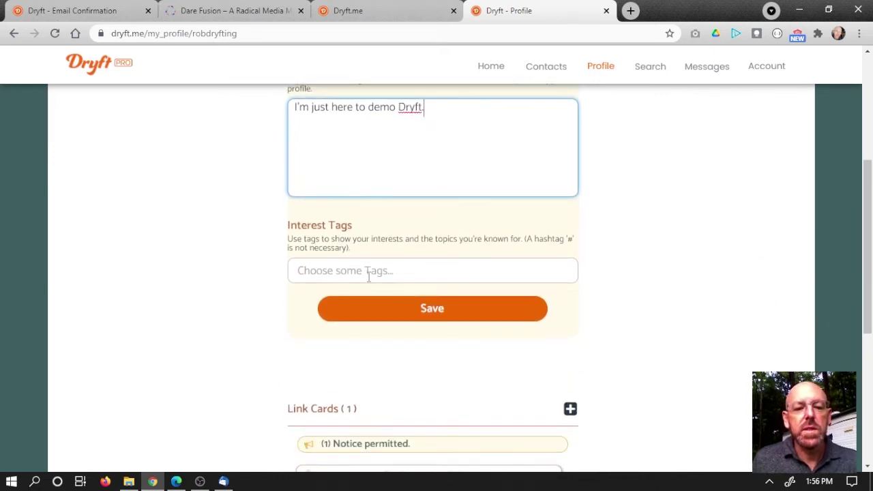
left_click(367, 271)
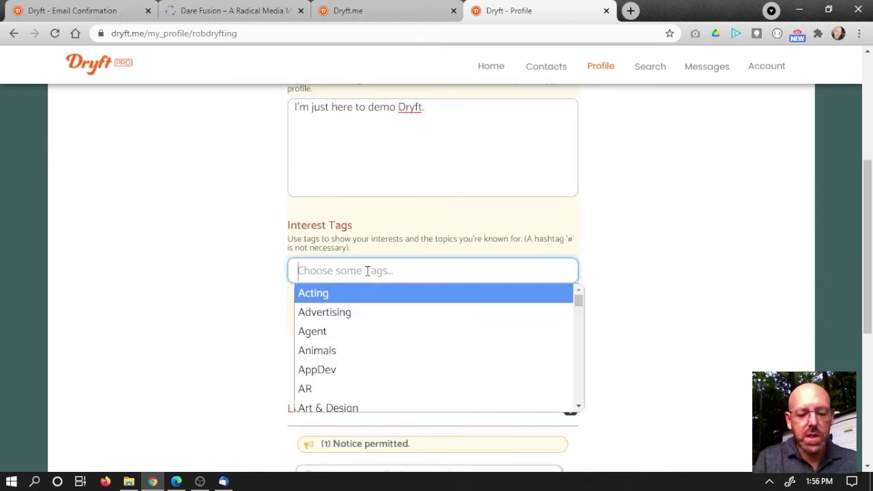
type("so")
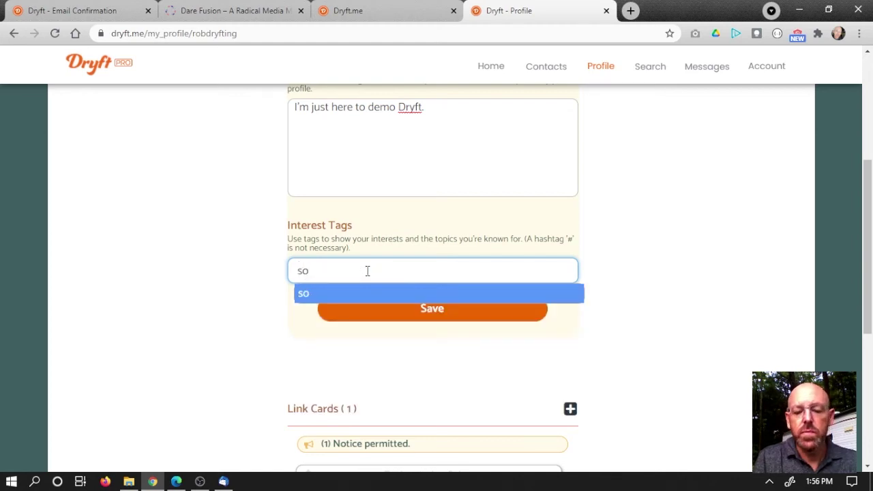
key("BackSpace")
key("BackSpace")
type("dev")
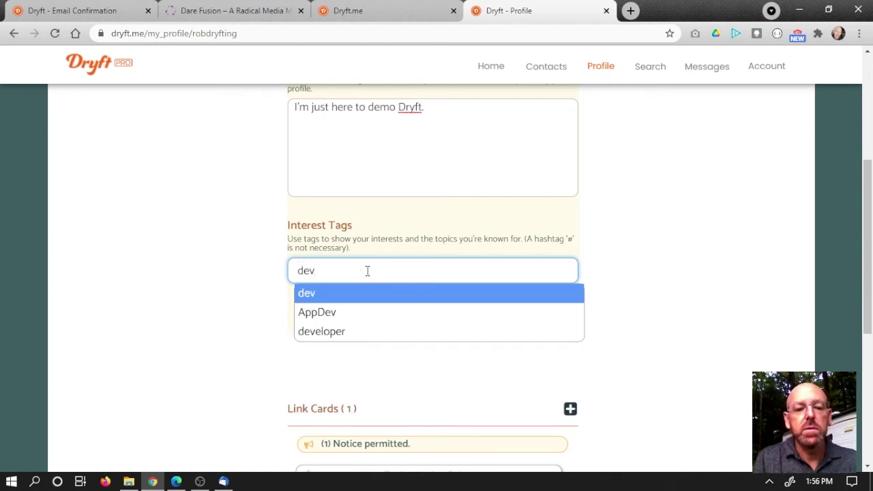
left_click(332, 332)
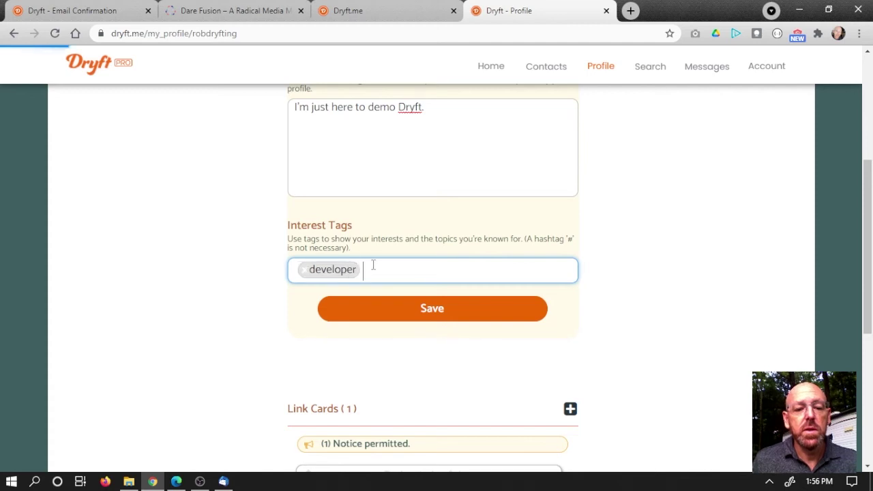
type("entr")
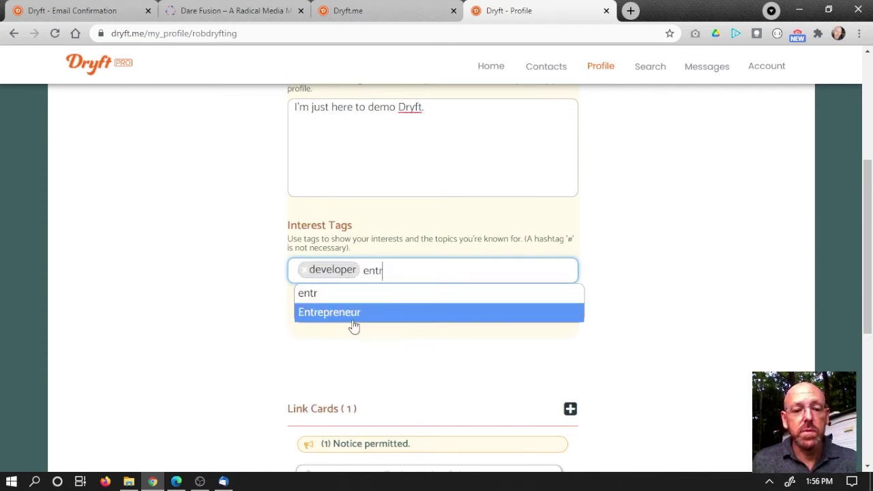
left_click(362, 310)
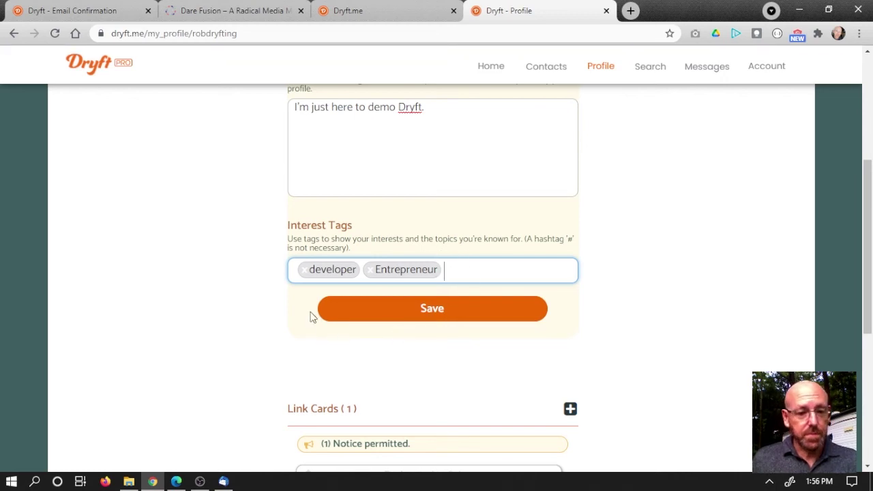
Step: Save the profile with the new About text and interest tags
scroll(272, 317, "down", 1)
scroll(318, 249, "down", 1)
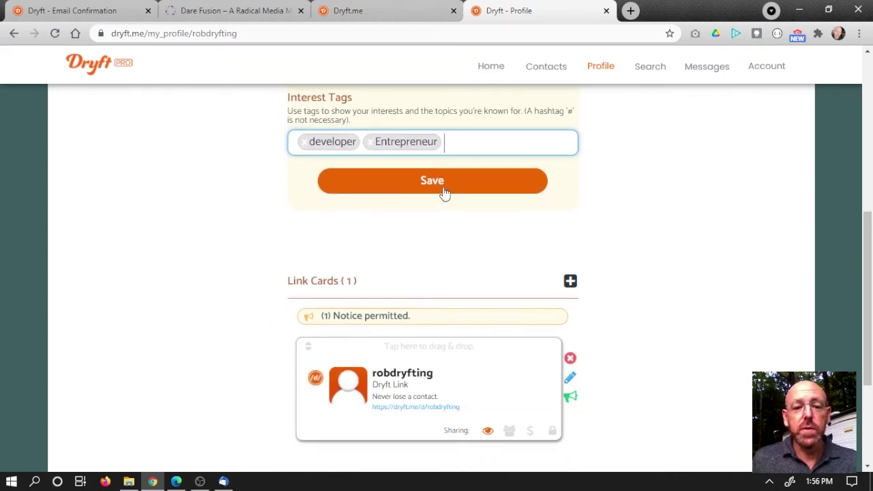
left_click(444, 189)
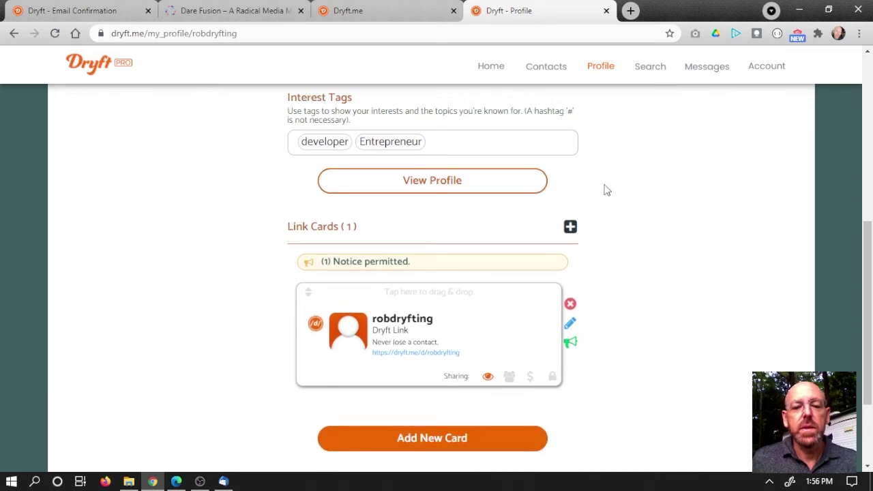
scroll(668, 166, "up", 2)
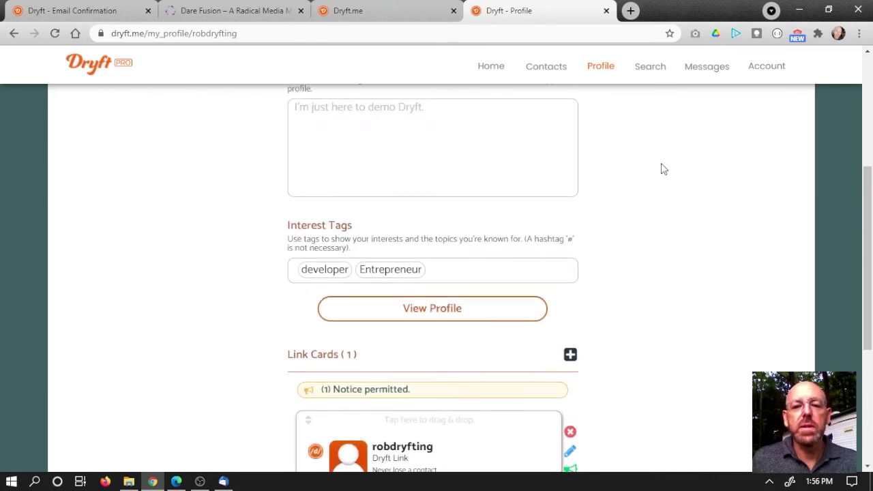
scroll(661, 170, "down", 2)
scroll(610, 178, "down", 2)
scroll(609, 177, "up", 1)
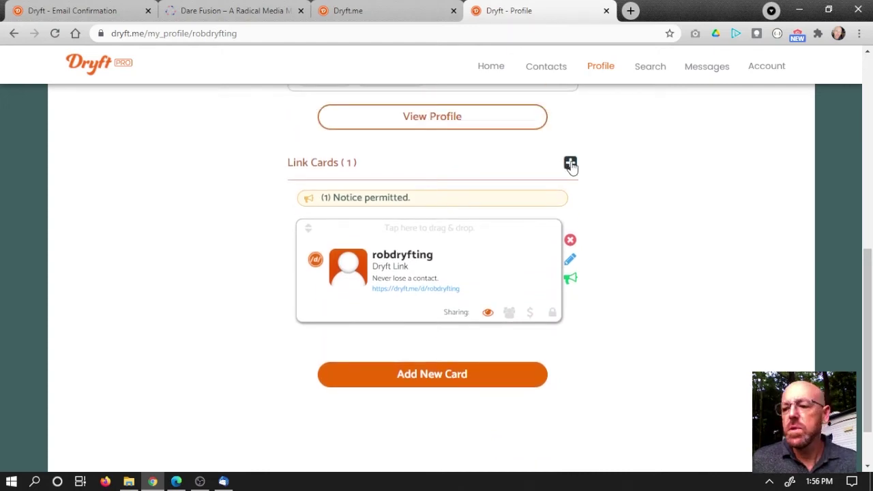
Step: Start a new link card and open its Select Card Type dropdown
left_click(570, 165)
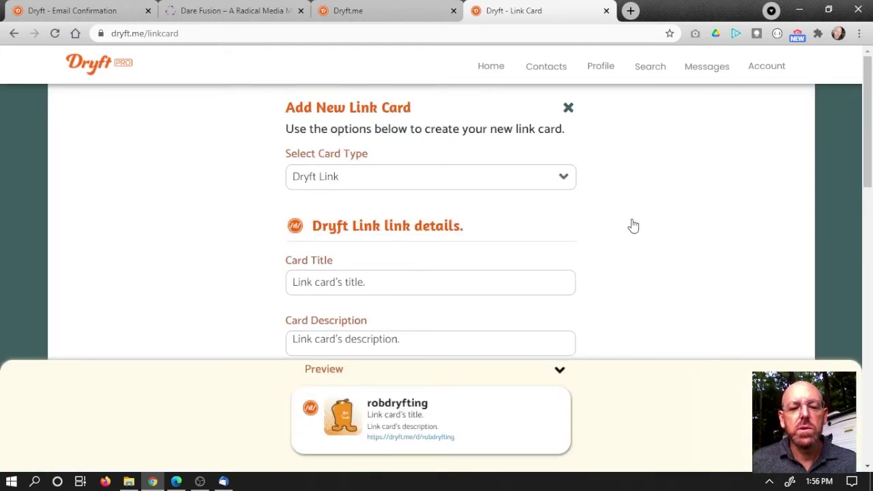
scroll(633, 226, "down", 1)
scroll(633, 226, "up", 1)
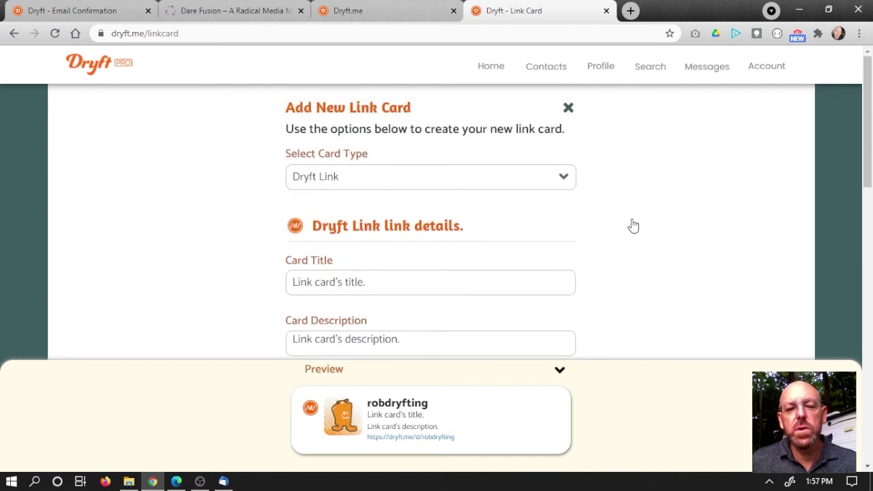
left_click(565, 178)
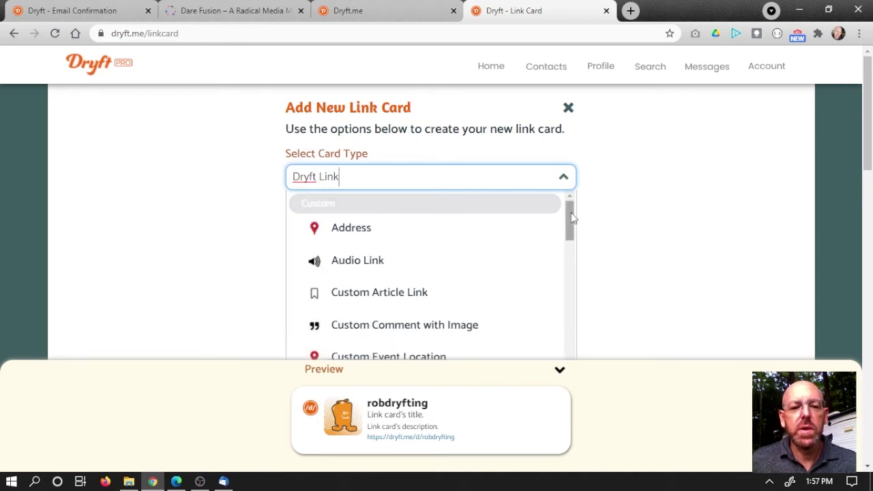
left_click_drag(572, 217, 572, 226)
Step: Search card types for 'inst' and make the new card an Instagram card
left_click(402, 177)
type("inst")
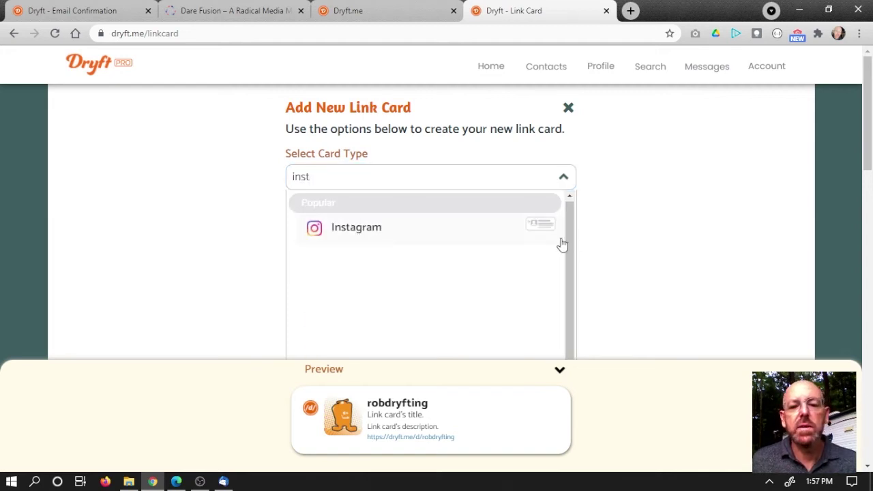
left_click(455, 243)
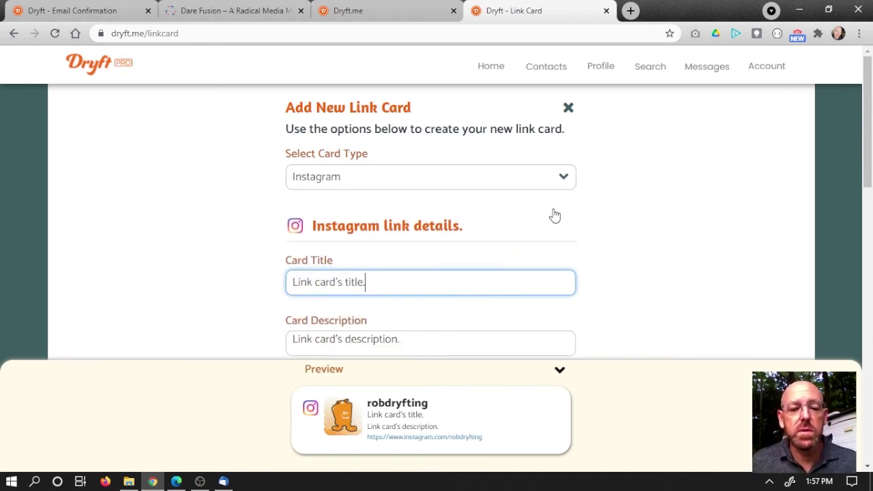
scroll(529, 233, "down", 1)
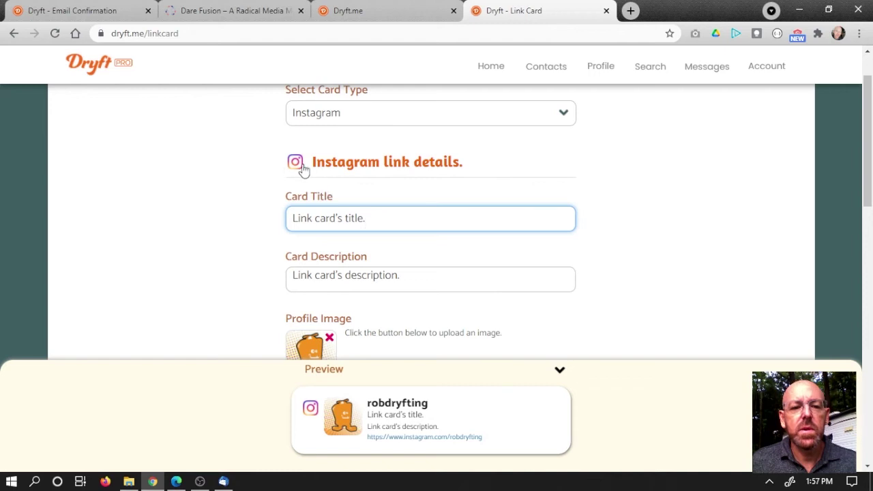
Step: Title the card 'Hot Takes on Insta' with description "I'm not serious about any of this."
left_click_drag(366, 221, 272, 226)
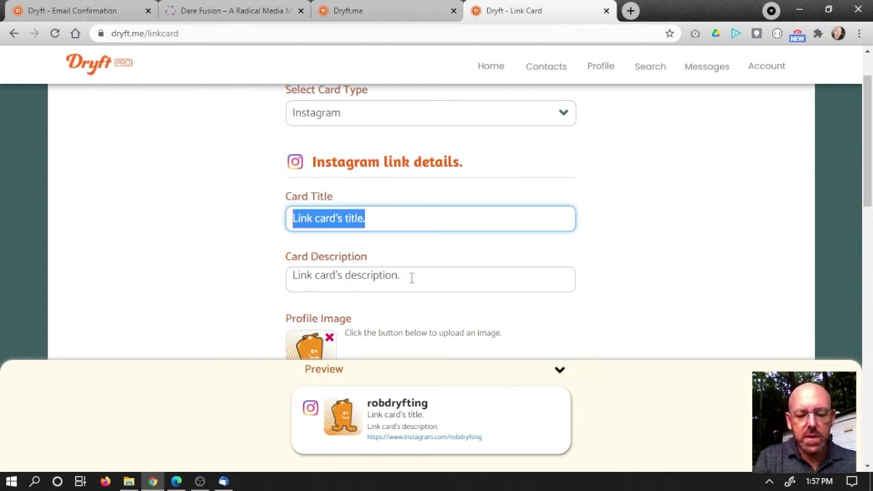
type("Hot ")
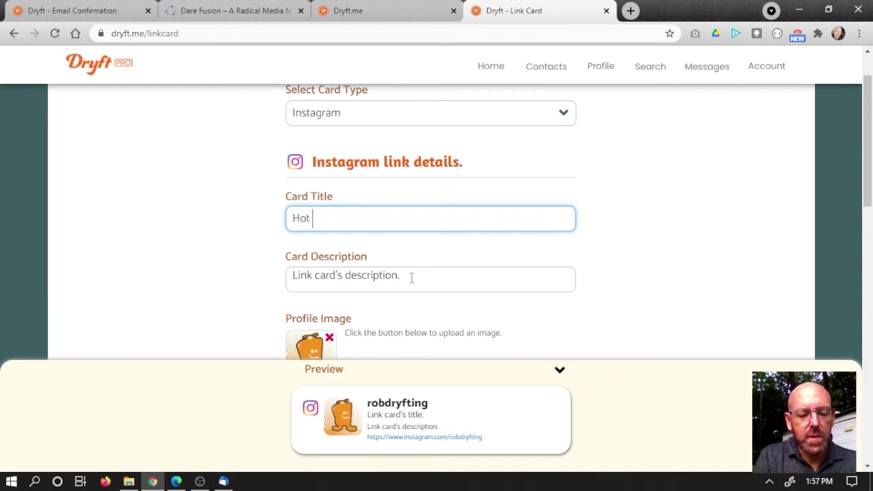
type("Takes on Insta")
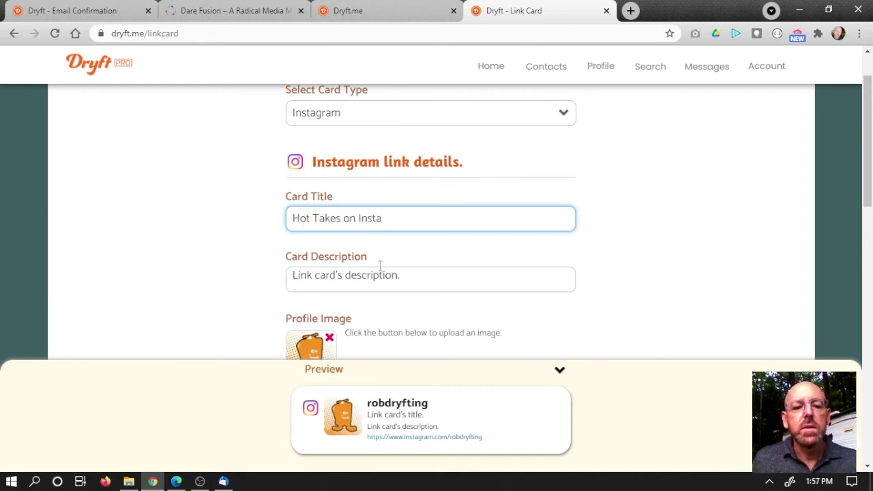
key("Tab")
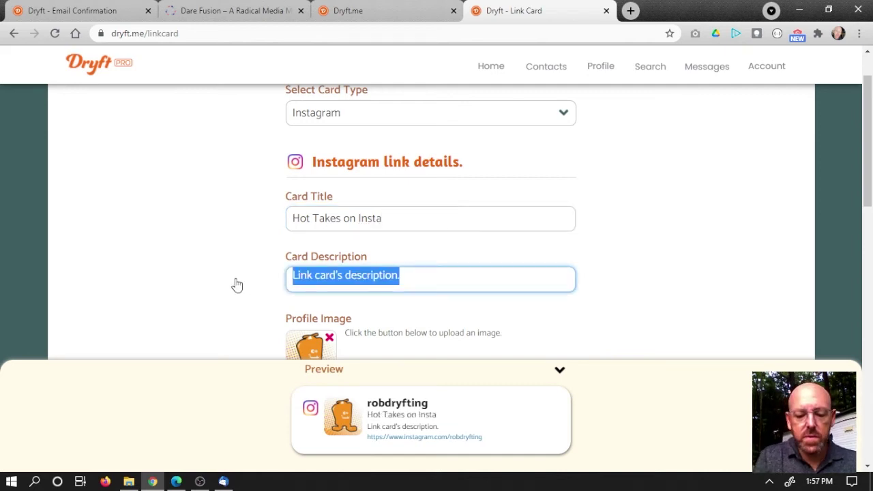
type("I'm not ")
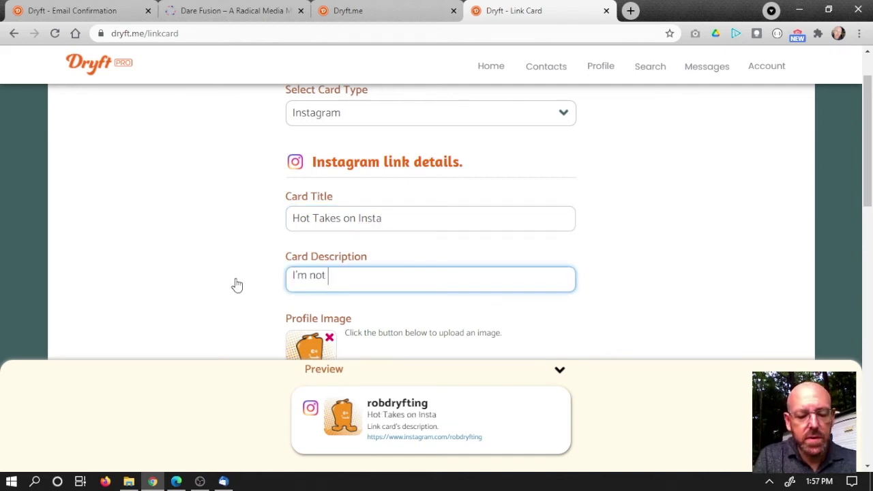
type("serious ")
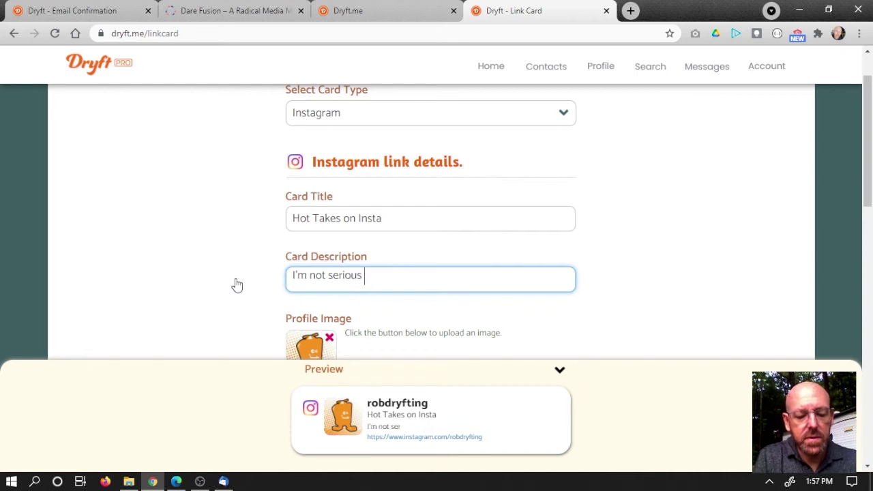
type("about any o")
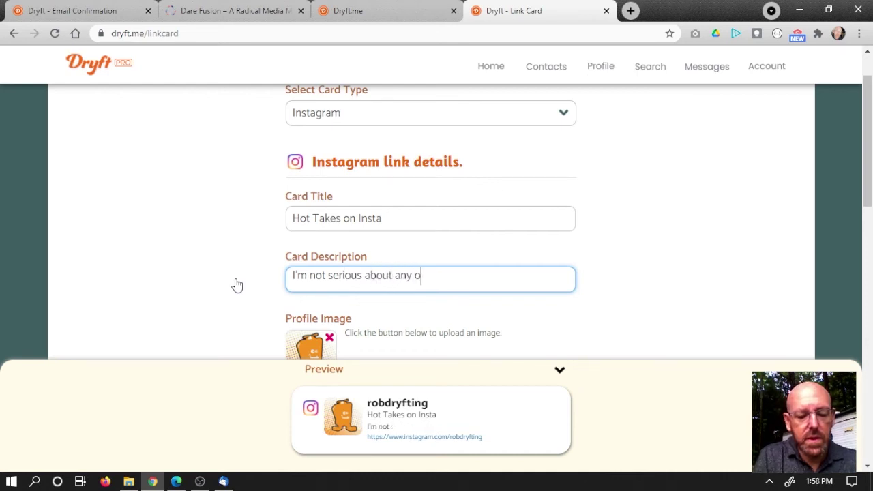
type("f this.")
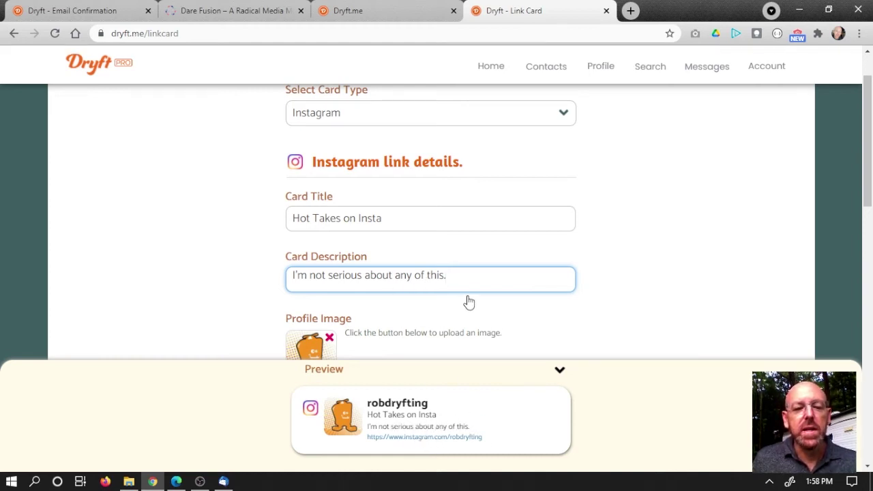
scroll(468, 273, "down", 2)
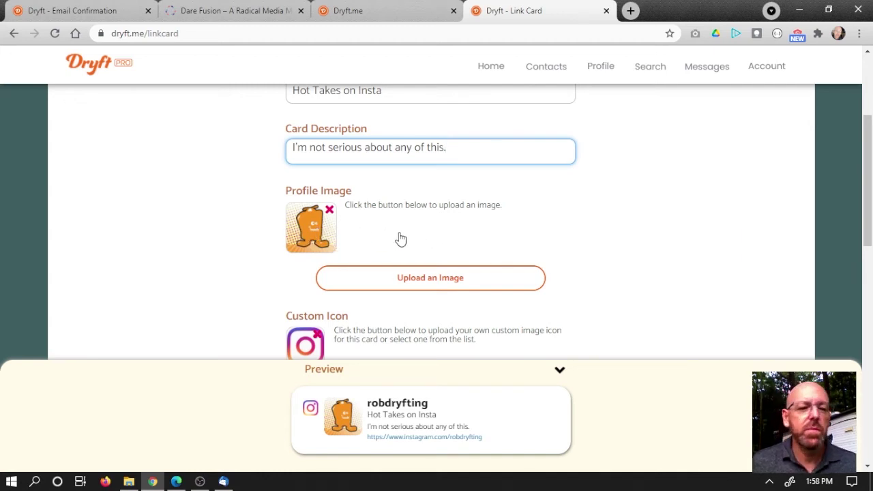
Step: Replace the Instagram card's Username field with the new Instagram handle
scroll(400, 234, "down", 2)
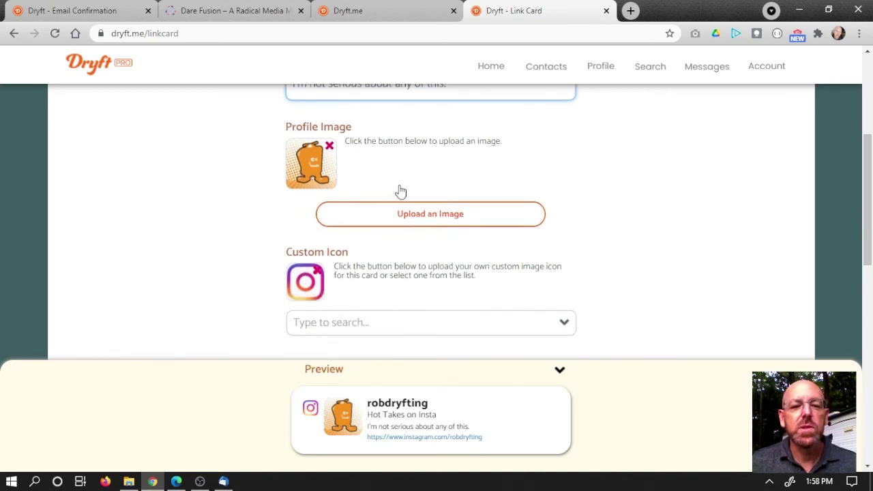
scroll(436, 219, "down", 2)
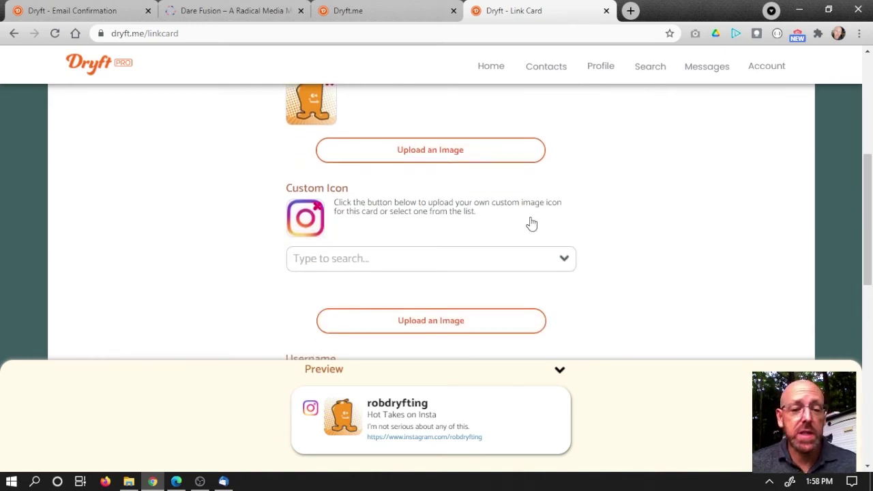
scroll(520, 225, "down", 1)
scroll(645, 234, "down", 3)
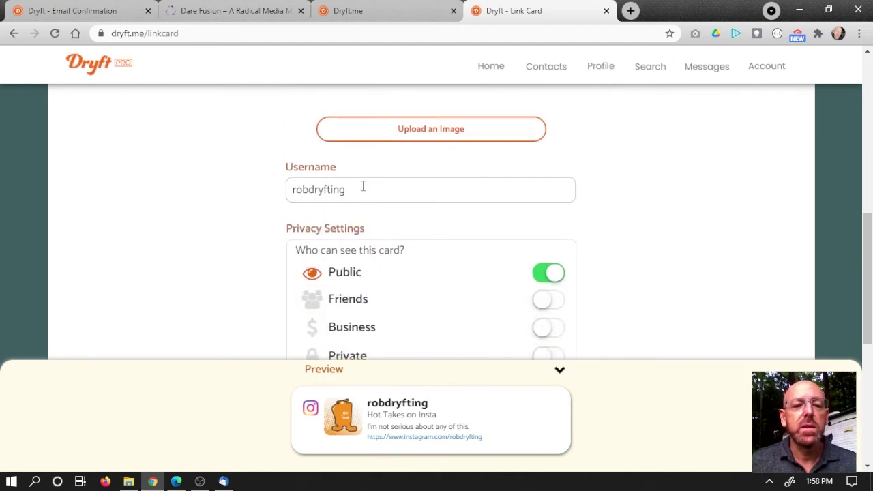
left_click_drag(365, 190, 273, 195)
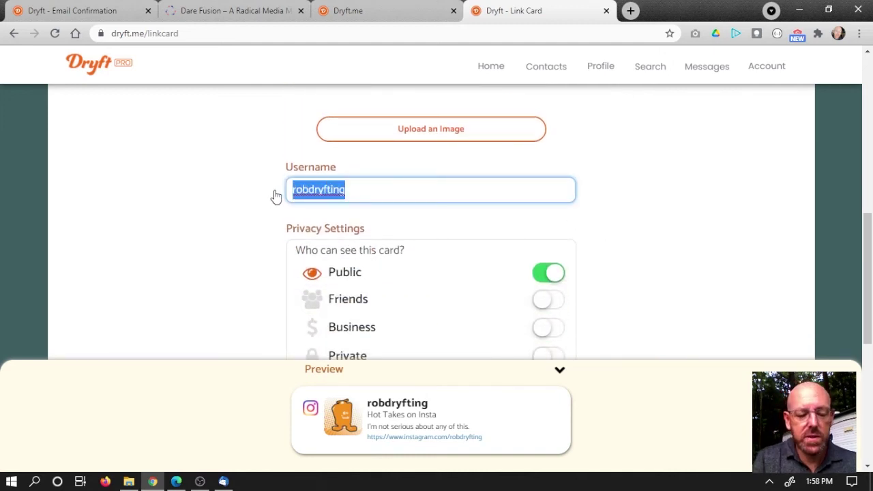
type("ronb")
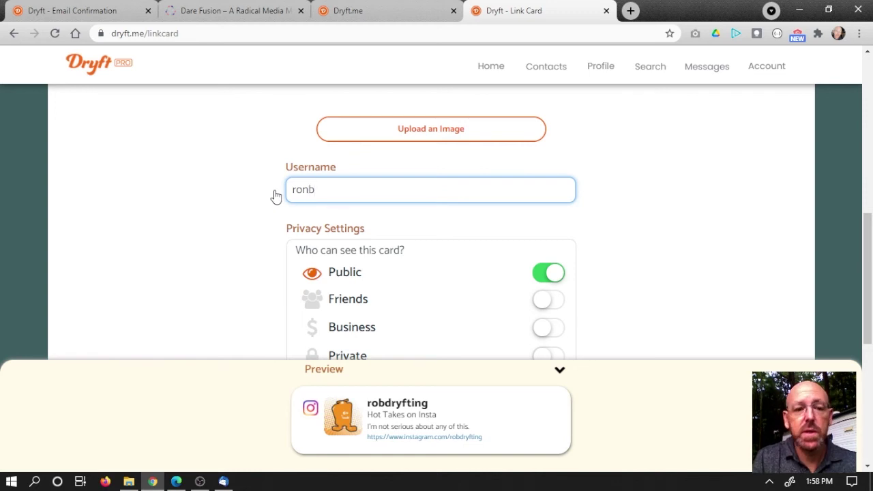
key("BackSpace")
key("BackSpace")
key("BackSpace")
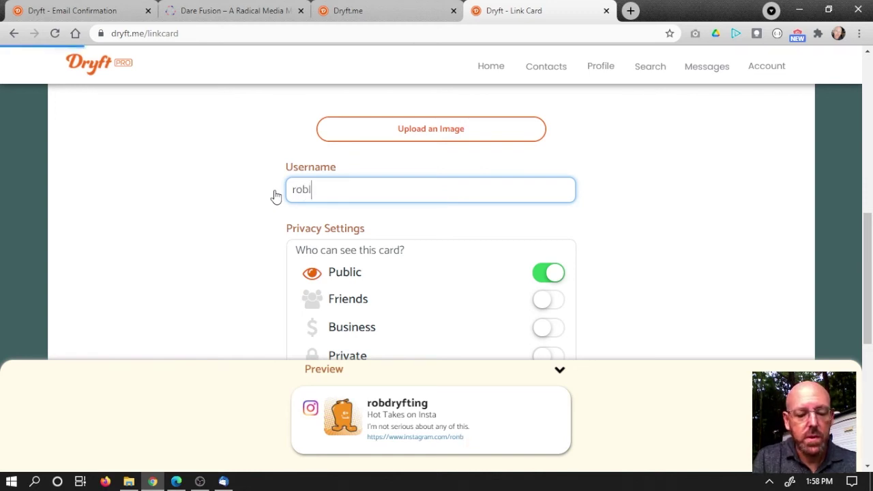
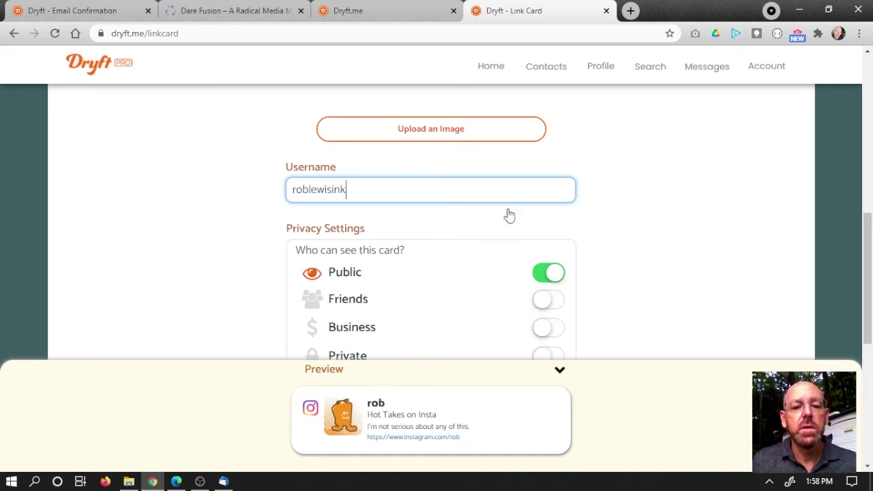
Step: Save the Instagram link card so it appears below the Dryft Link card
scroll(466, 283, "down", 1)
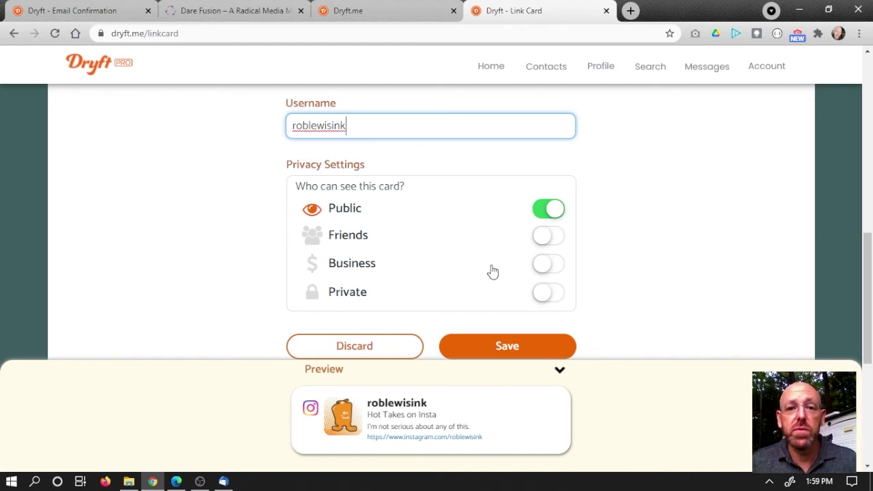
scroll(492, 272, "down", 2)
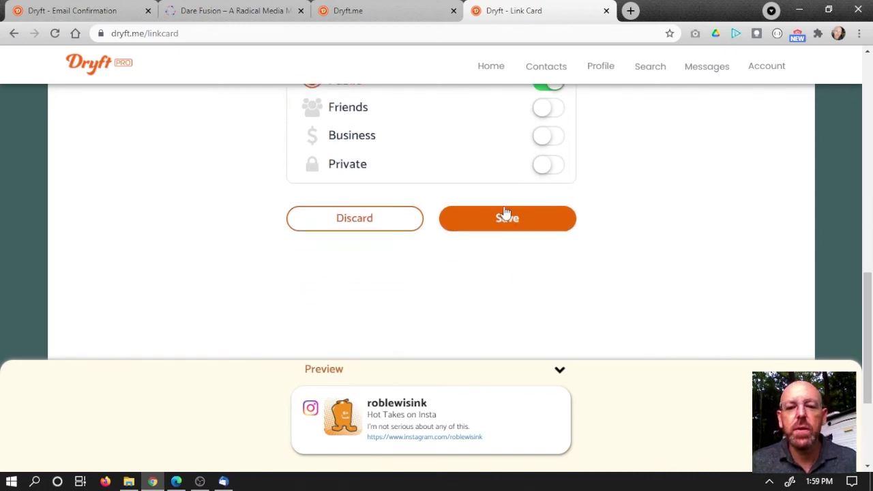
key("Return")
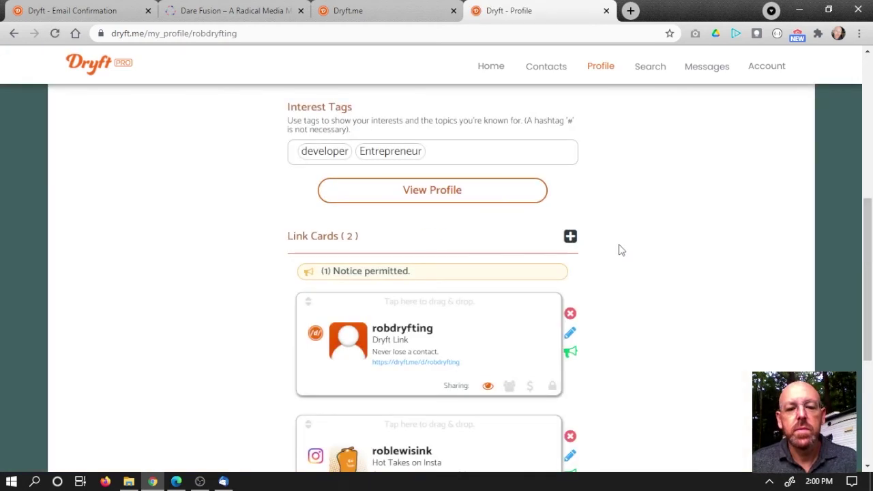
Step: Drag the Instagram card by its handle above the Dryft Link card
scroll(621, 250, "down", 3)
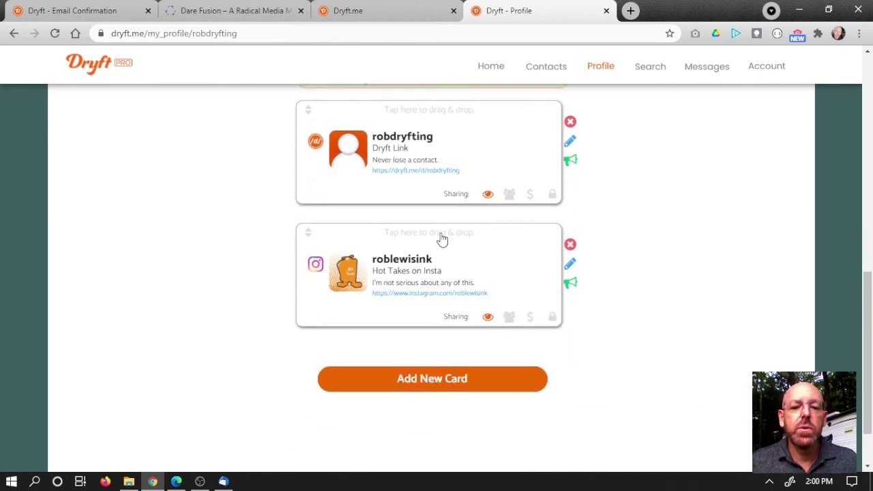
scroll(448, 246, "up", 2)
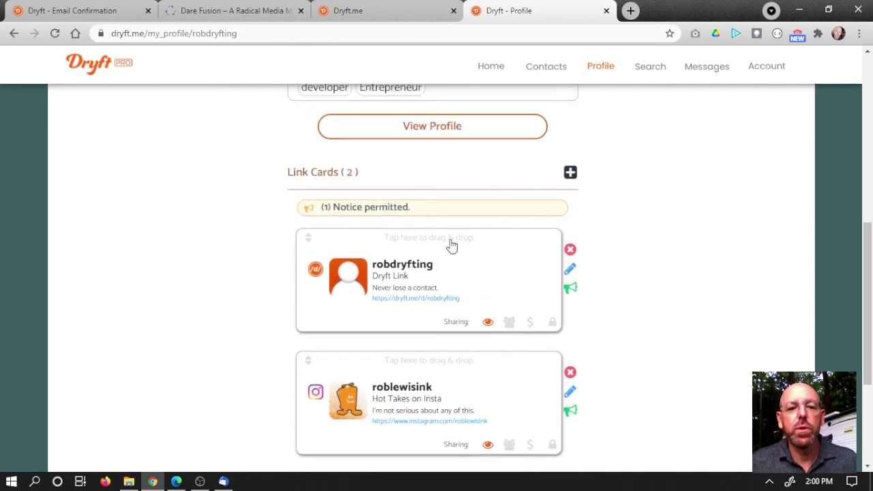
scroll(451, 246, "down", 3)
scroll(448, 246, "up", 1)
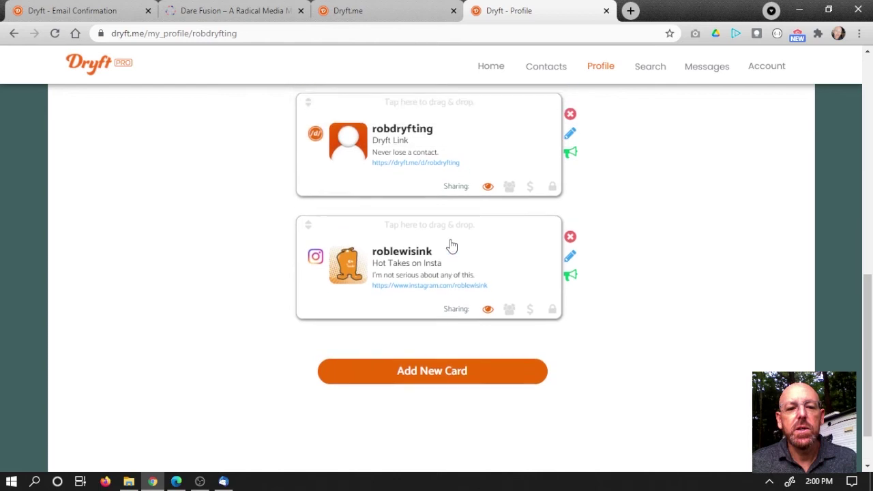
left_click(416, 237)
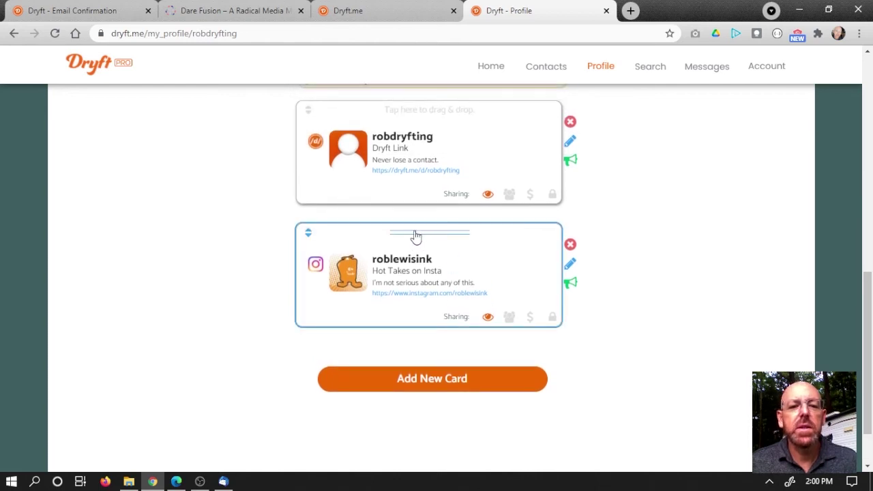
left_click_drag(415, 237, 418, 108)
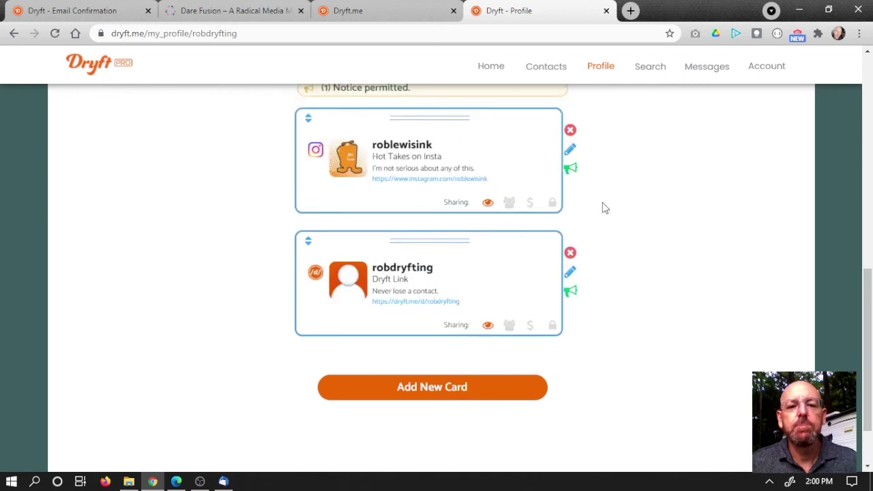
scroll(604, 212, "up", 1)
scroll(618, 222, "down", 1)
scroll(618, 223, "down", 1)
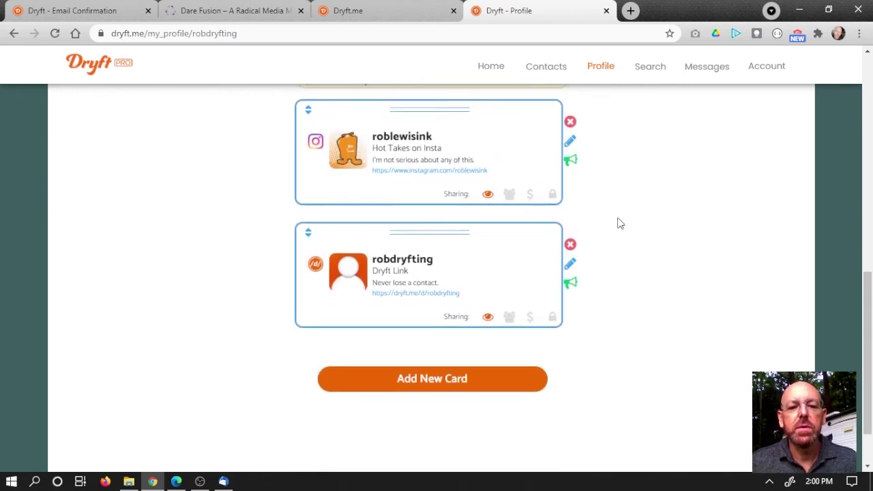
scroll(618, 223, "up", 5)
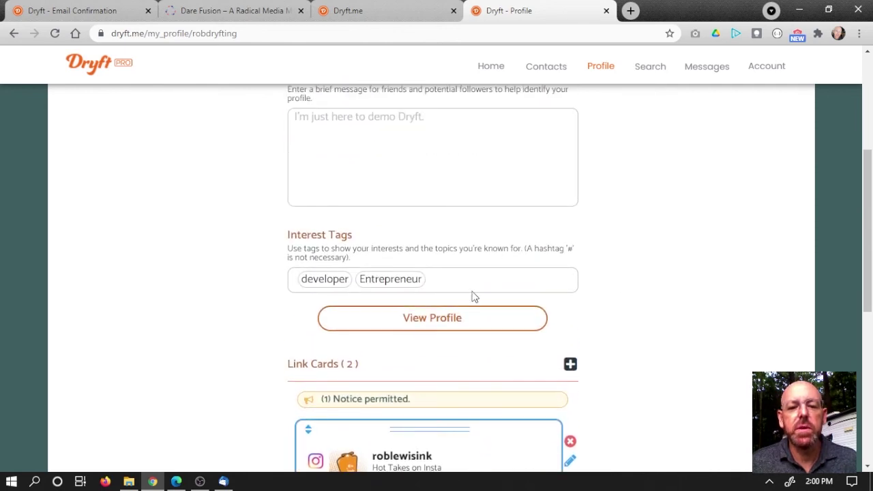
Step: Open the public profile view and scroll through it, checking the Instagram card is listed first
left_click(438, 321)
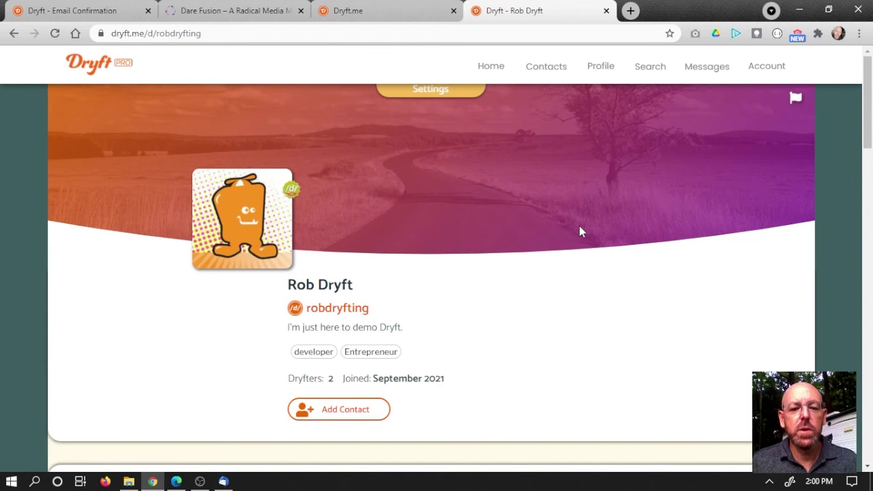
scroll(580, 230, "down", 3)
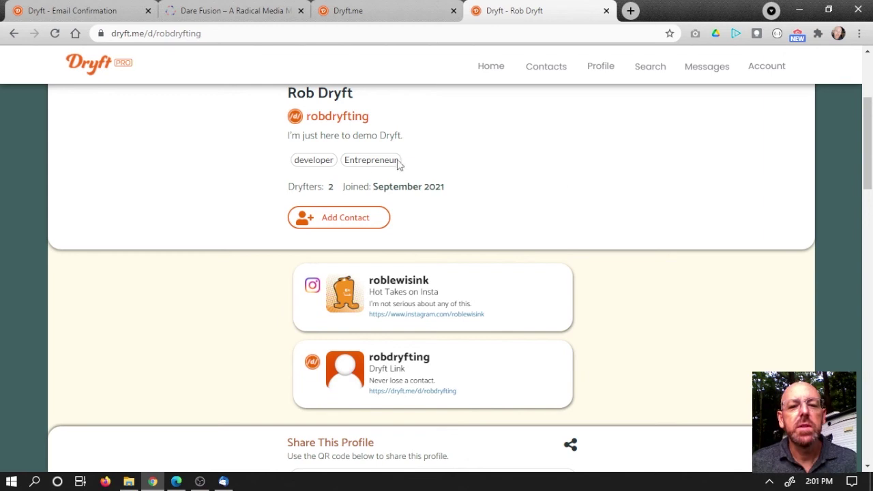
scroll(528, 169, "down", 1)
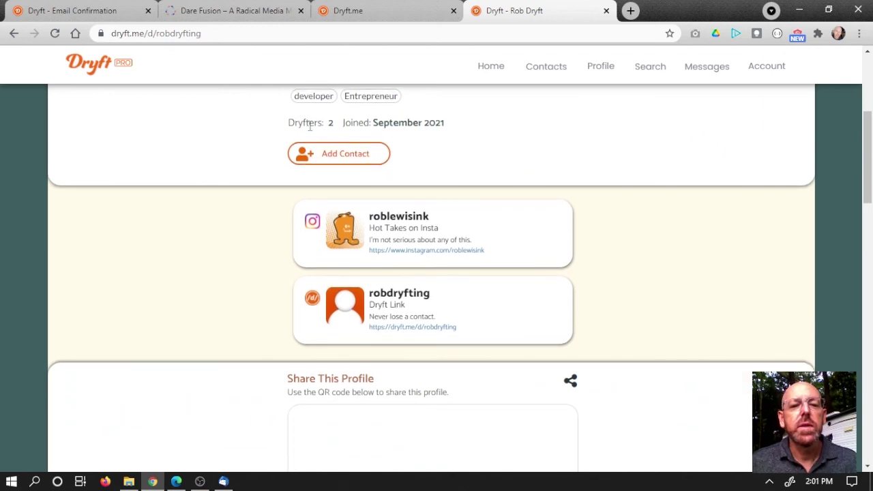
scroll(559, 160, "down", 1)
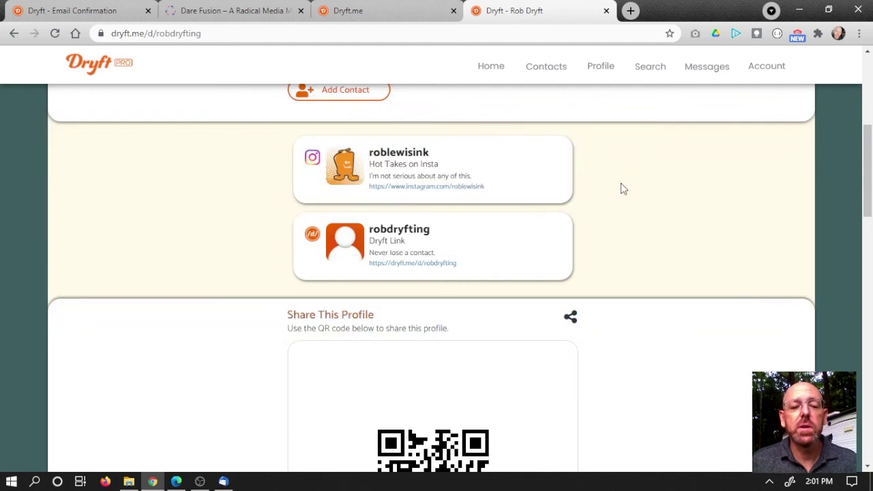
scroll(624, 191, "up", 1)
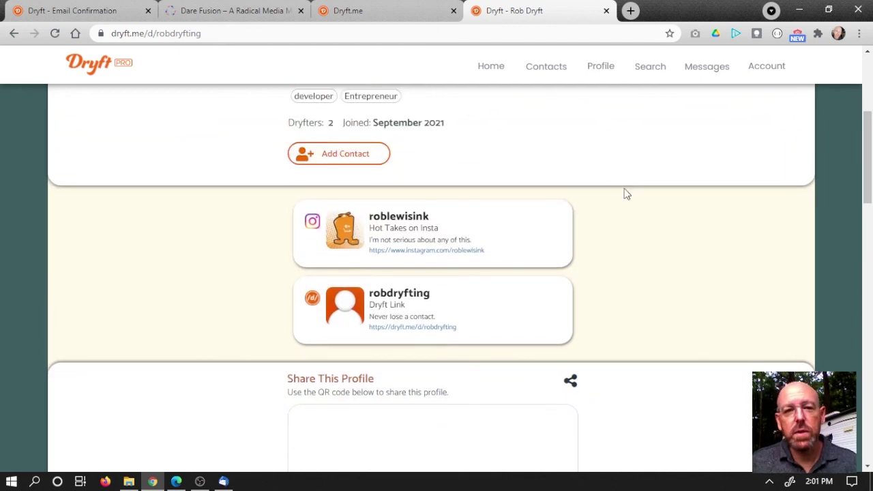
scroll(626, 194, "up", 1)
scroll(626, 194, "up", 1)
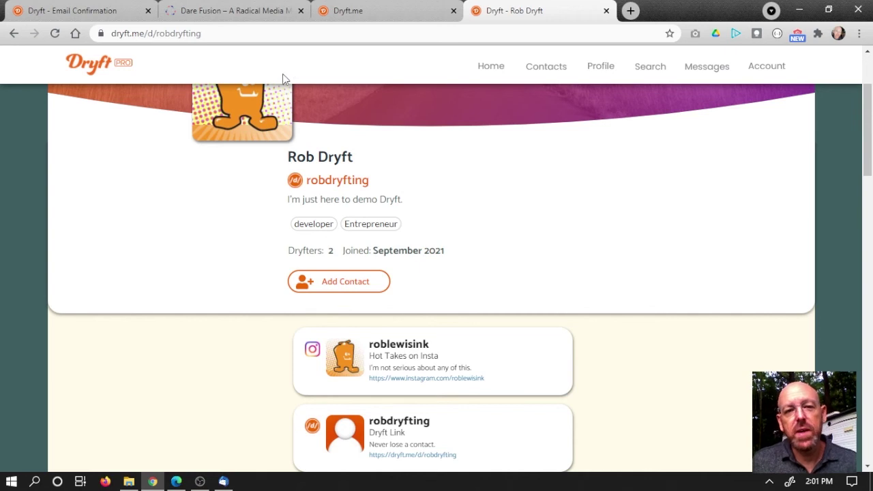
left_click(148, 34)
left_click(152, 34)
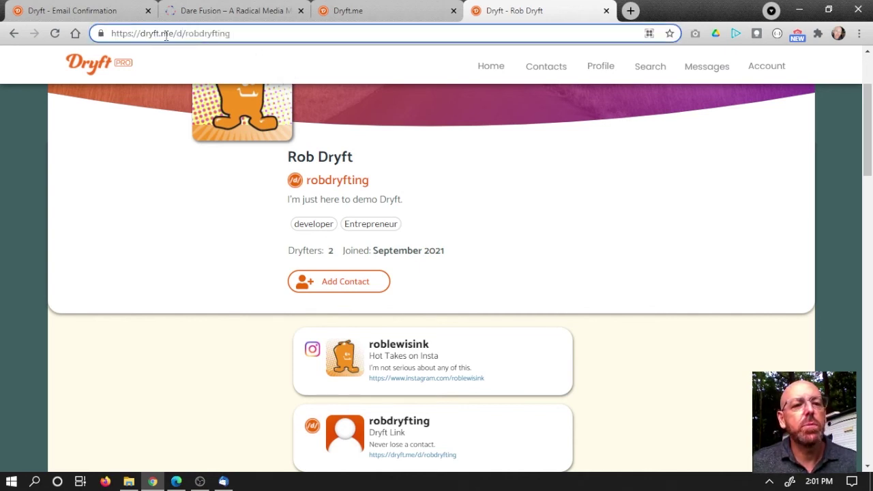
left_click_drag(176, 34, 186, 34)
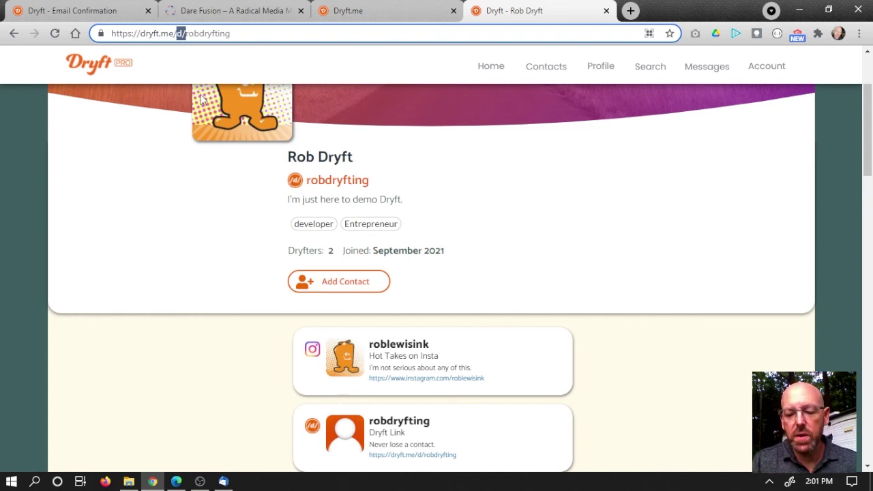
key("BackSpace")
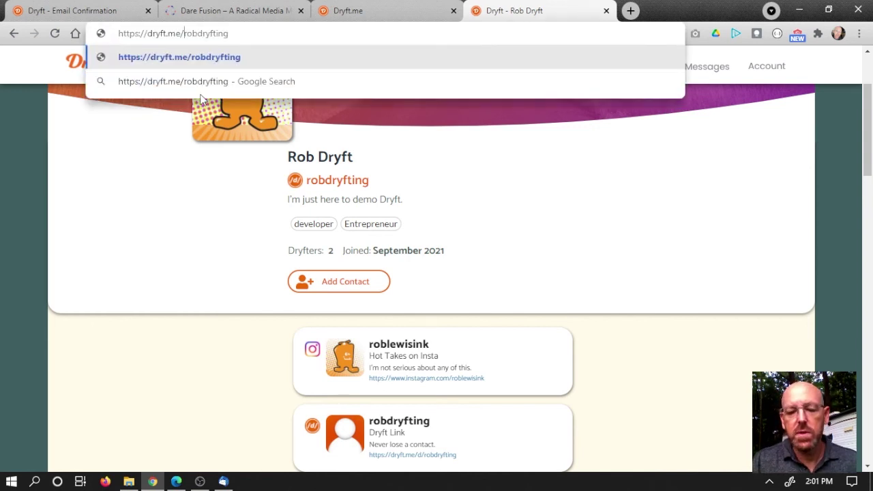
key("Return")
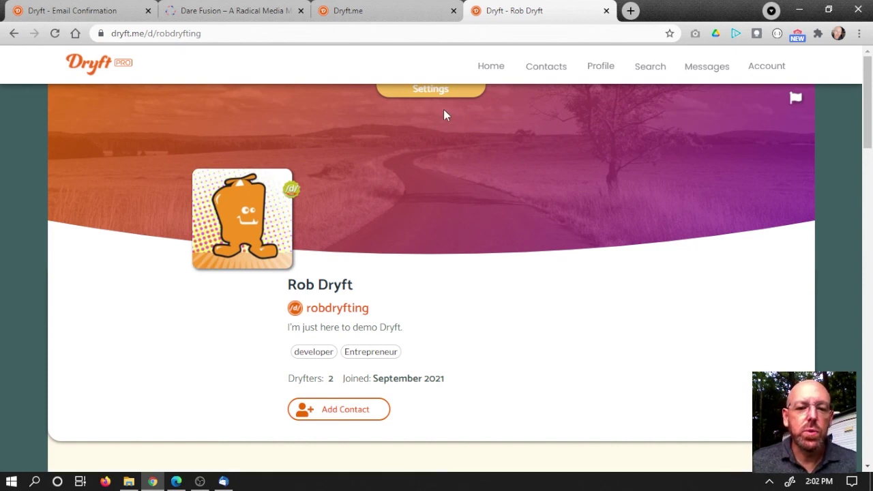
left_click(435, 91)
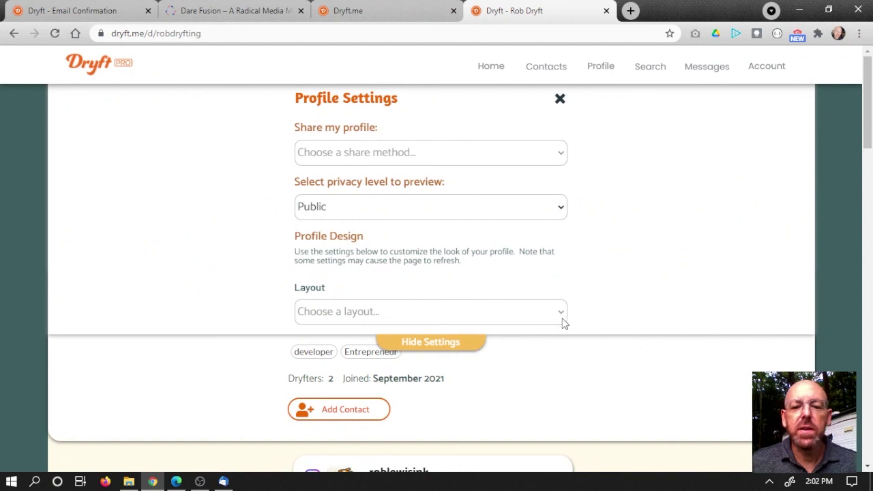
left_click(563, 314)
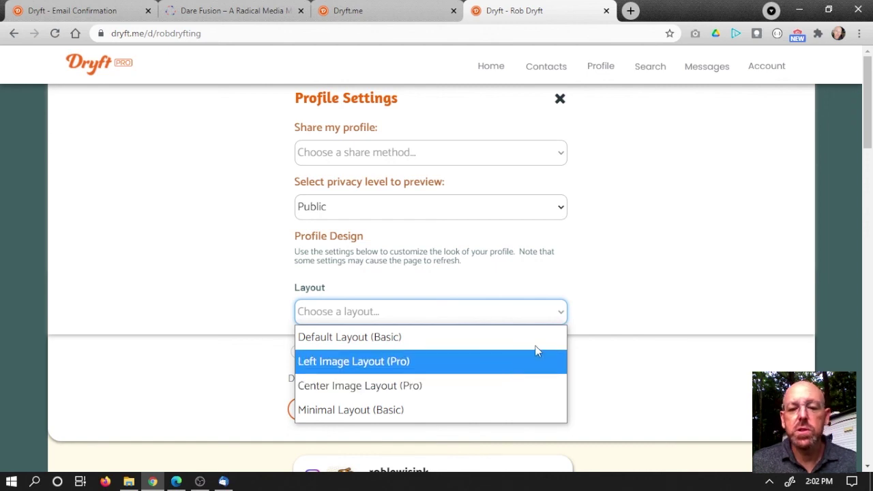
left_click(560, 317)
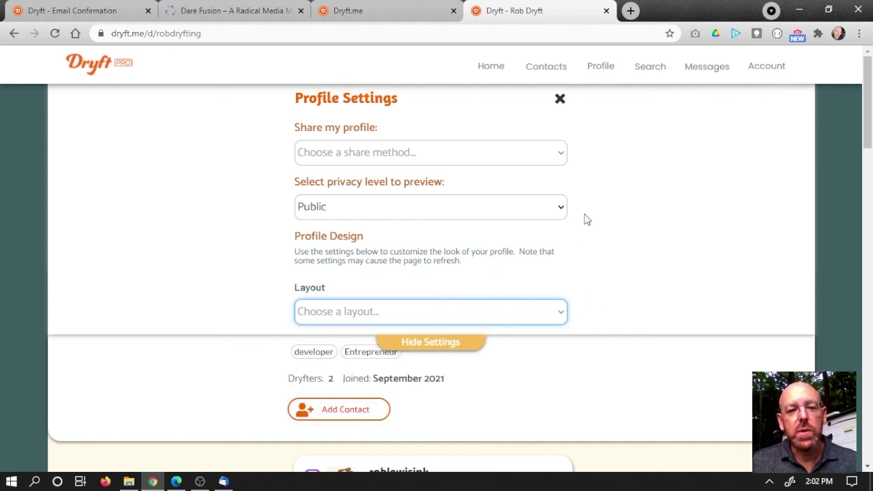
left_click(560, 99)
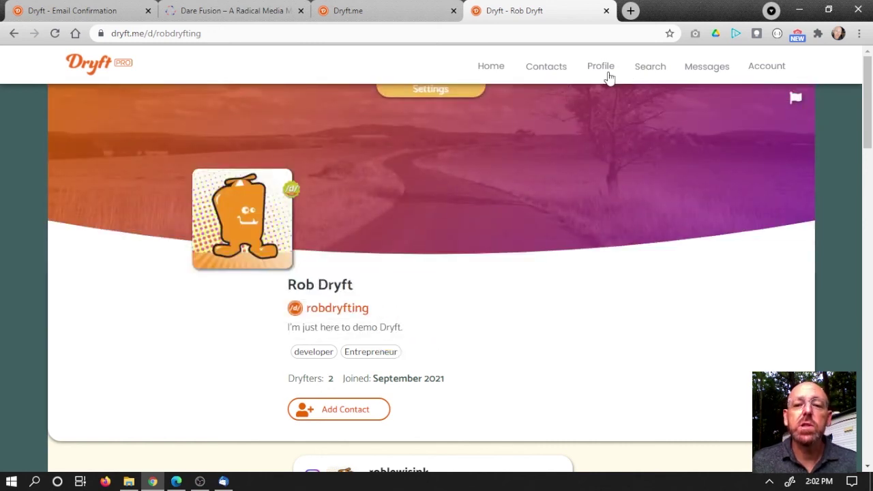